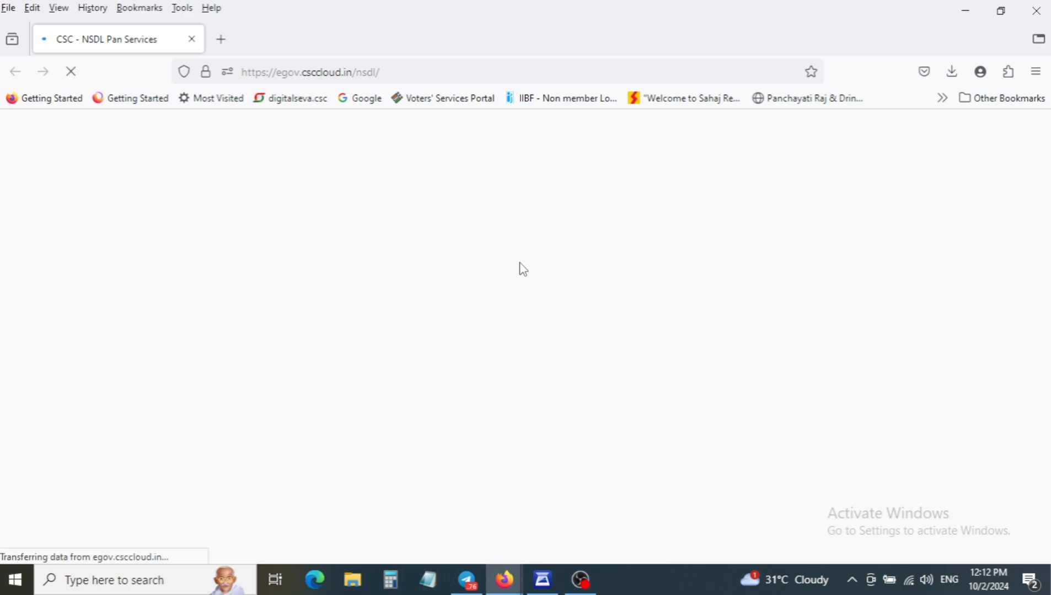
Step: Choose Digital Seva Connect login and retry the unreachable connect.csc.gov.in page until it loads
click(234, 380)
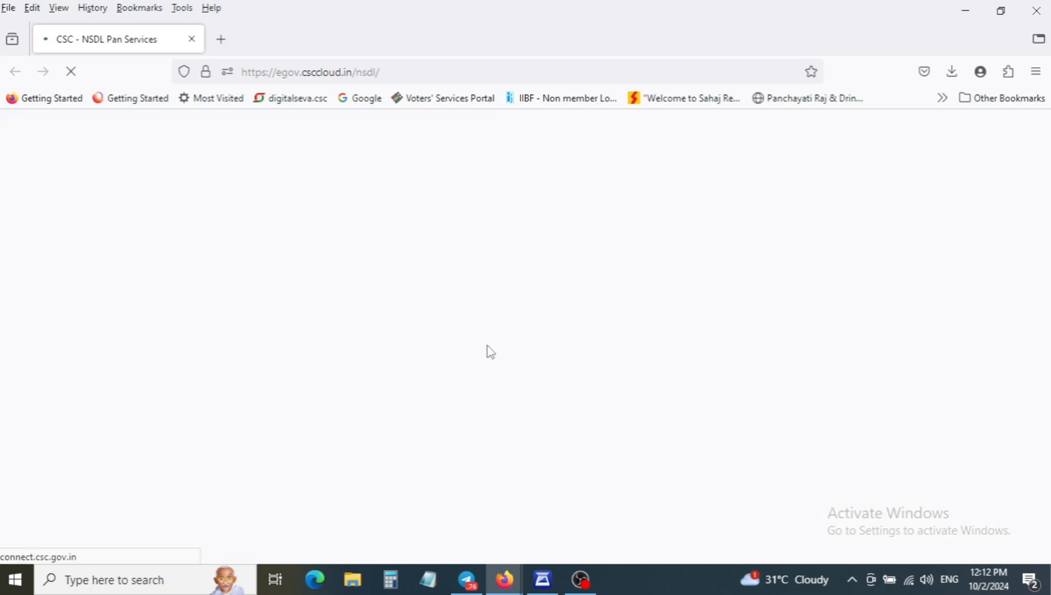
click(752, 456)
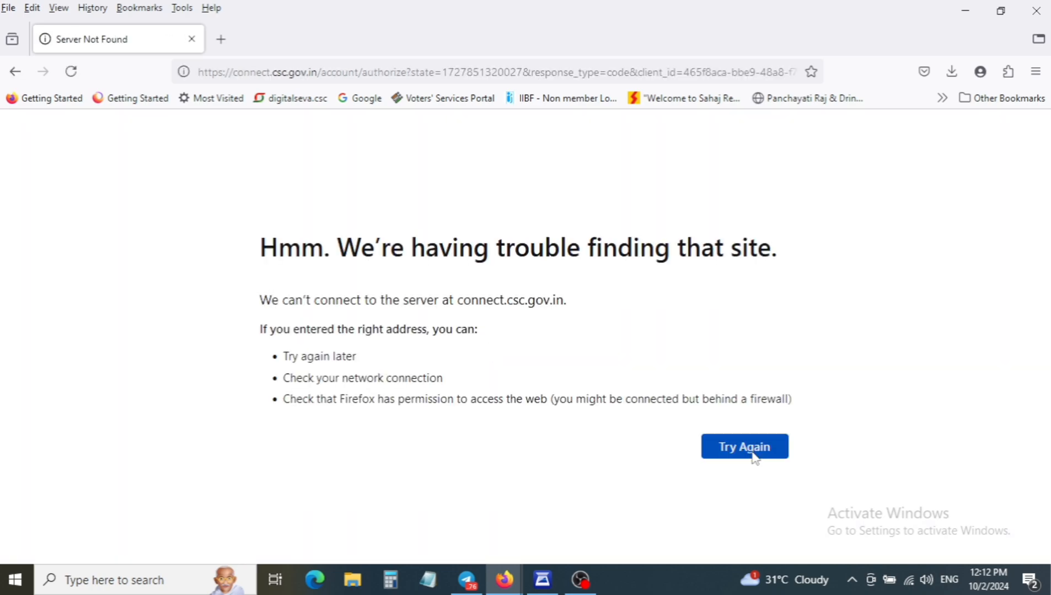
click(754, 458)
click(754, 457)
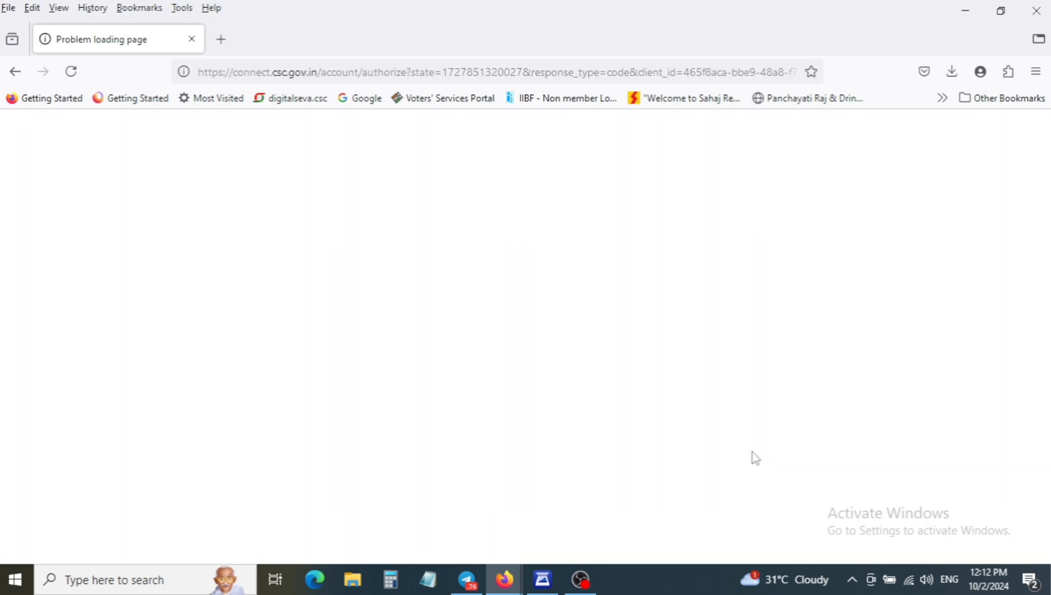
click(756, 457)
click(756, 457)
click(755, 458)
click(755, 457)
click(755, 457)
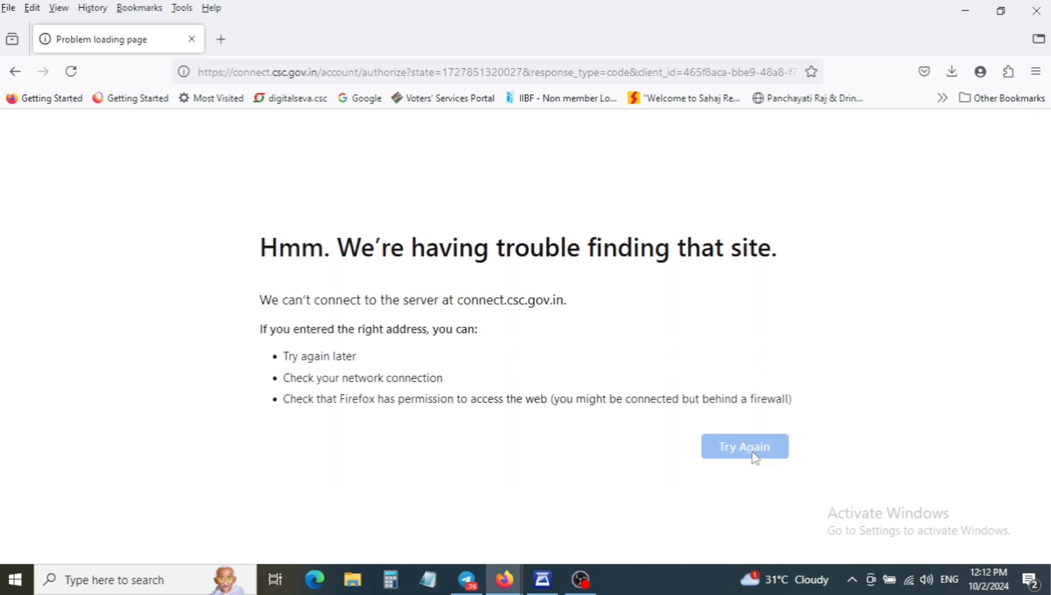
click(755, 458)
click(755, 458)
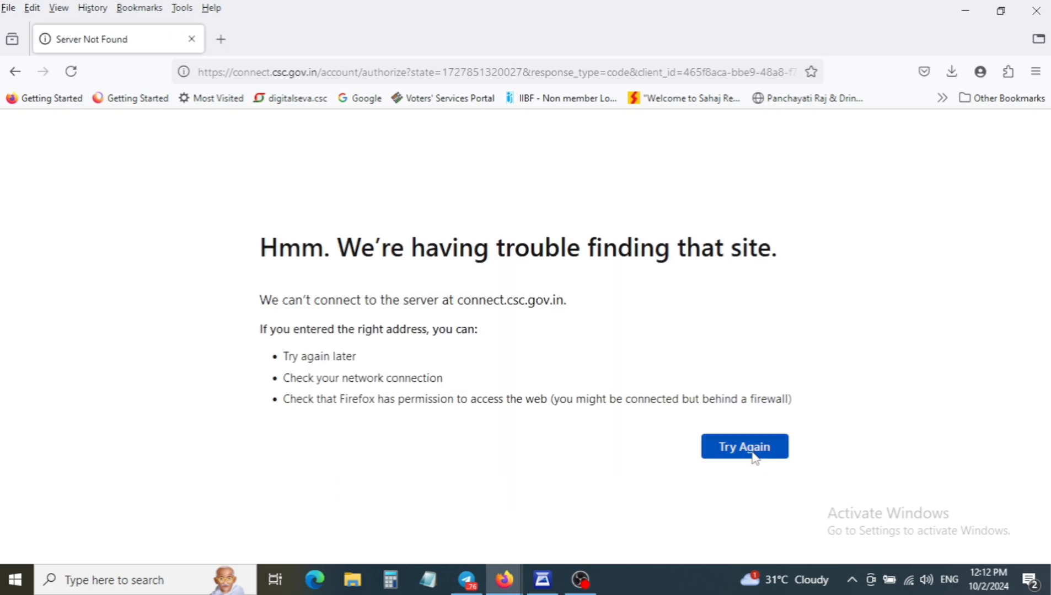
click(755, 458)
click(755, 457)
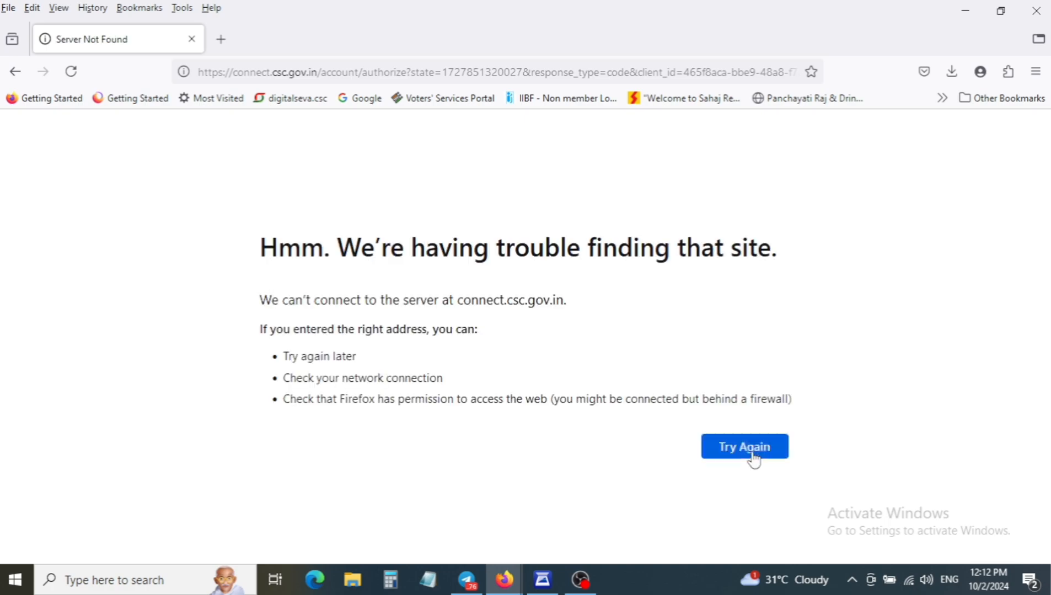
click(754, 459)
click(755, 458)
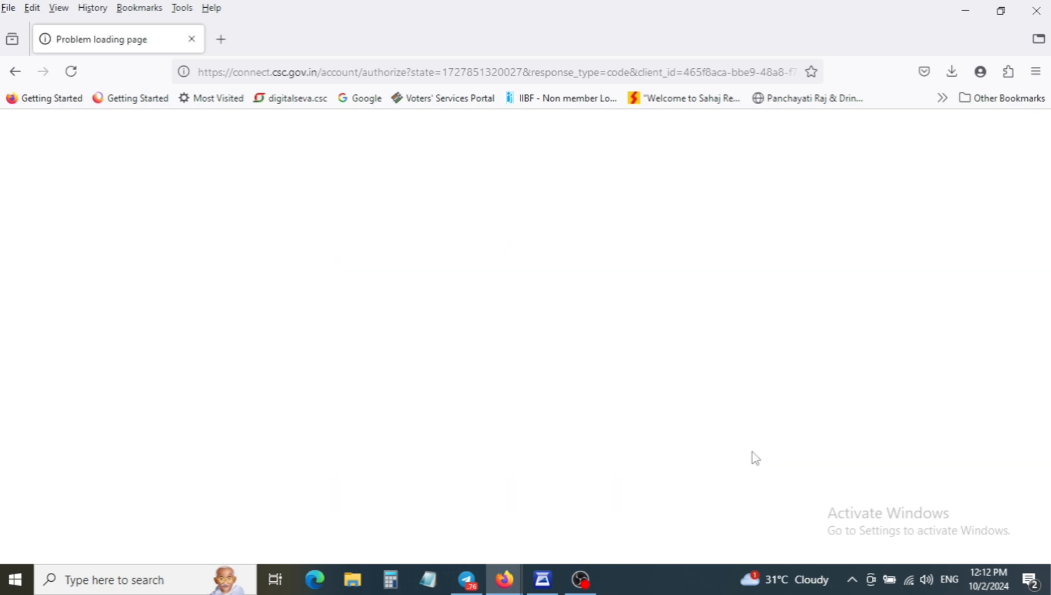
click(755, 458)
click(755, 458)
click(755, 458)
click(755, 458)
click(755, 458)
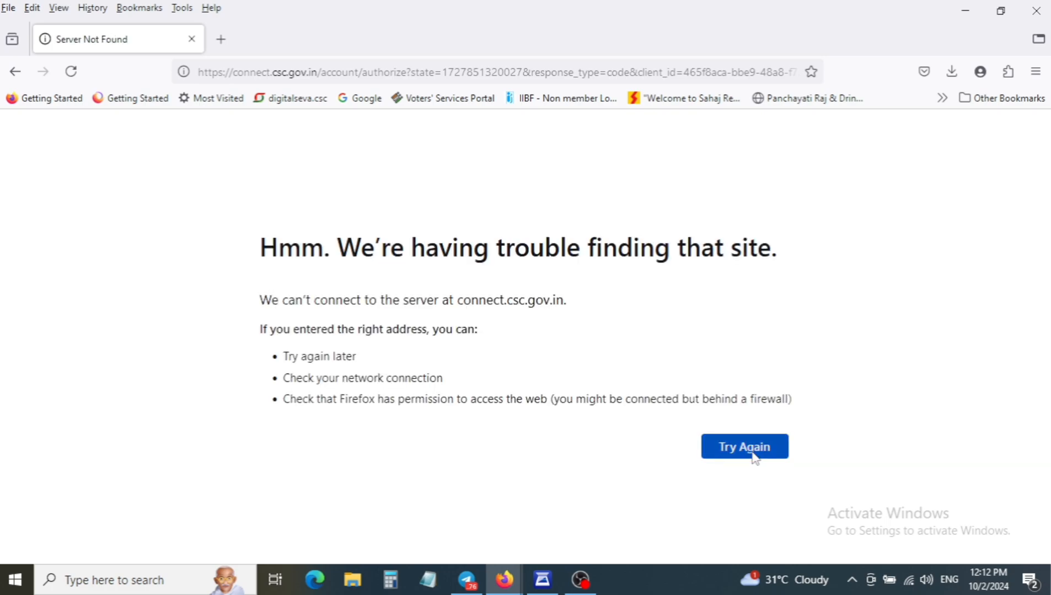
click(755, 459)
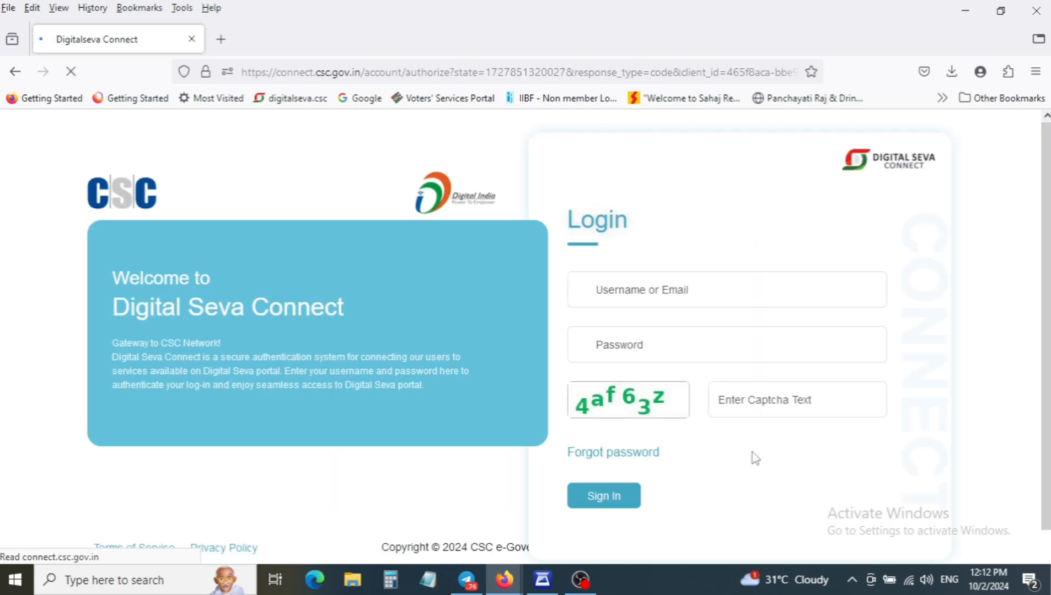
Step: Sign in with the saved operator username, the account password and the captcha text
click(617, 284)
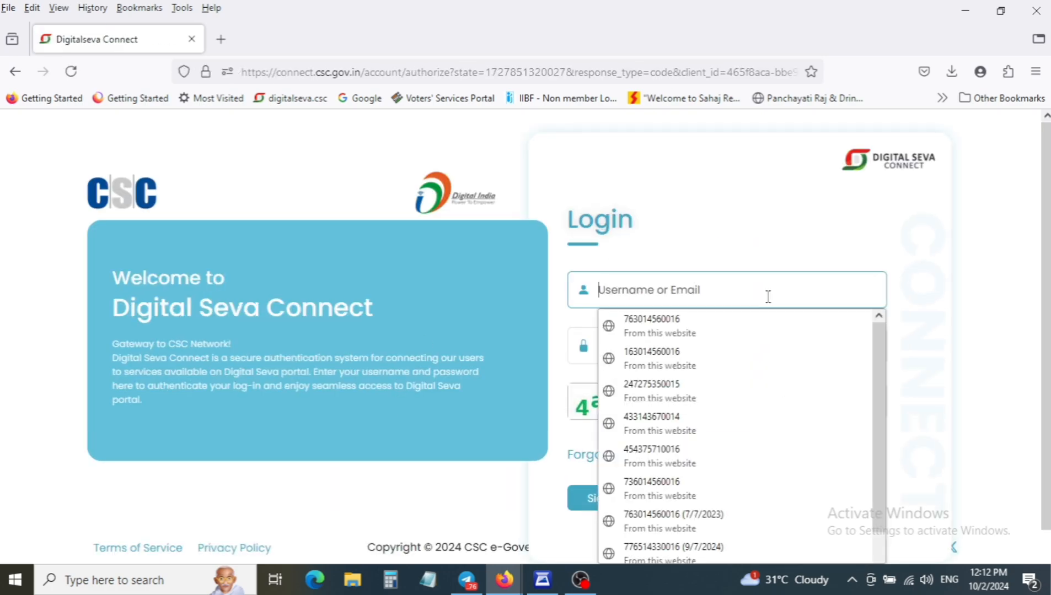
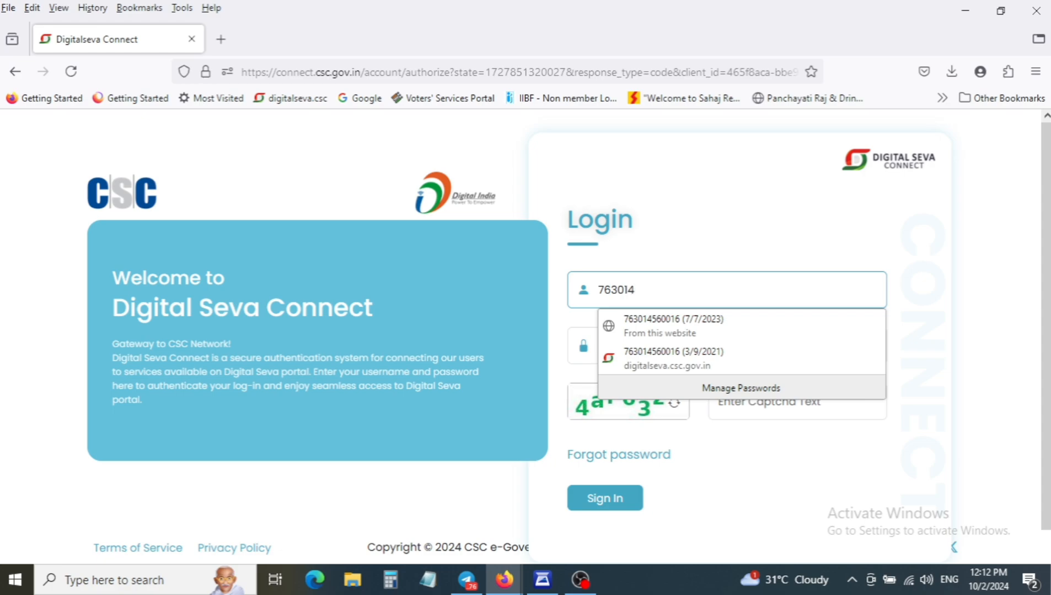
key(Tab)
key(ctrl+a)
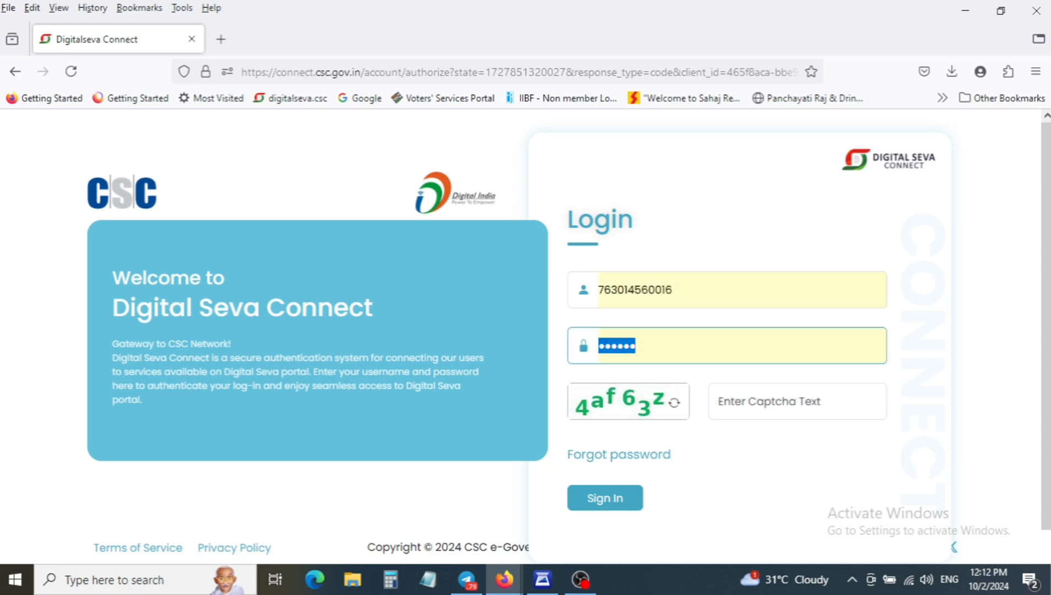
text(•••)
key(Tab)
text(4)
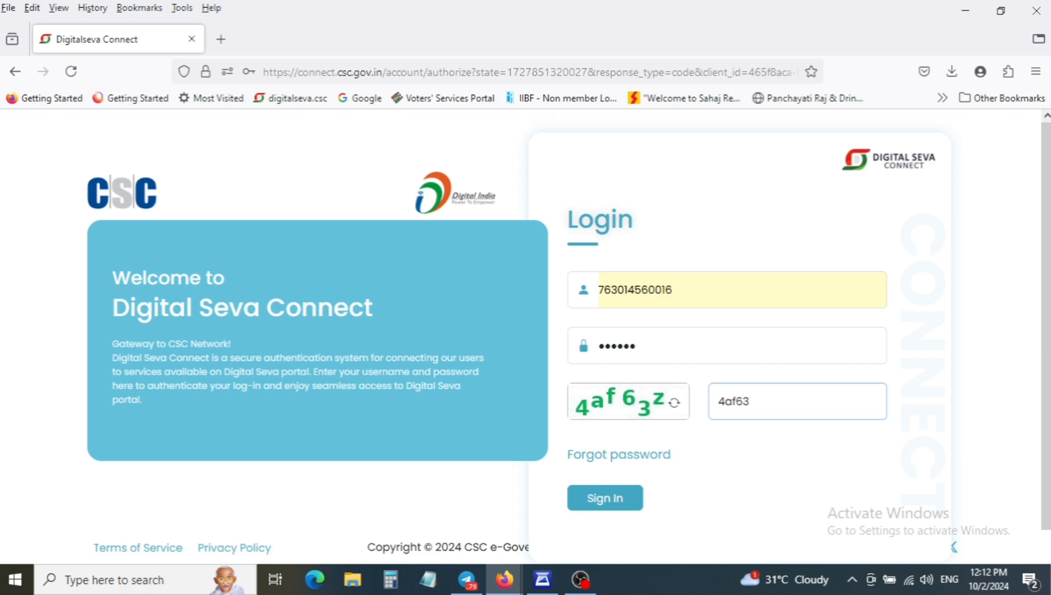
click(605, 499)
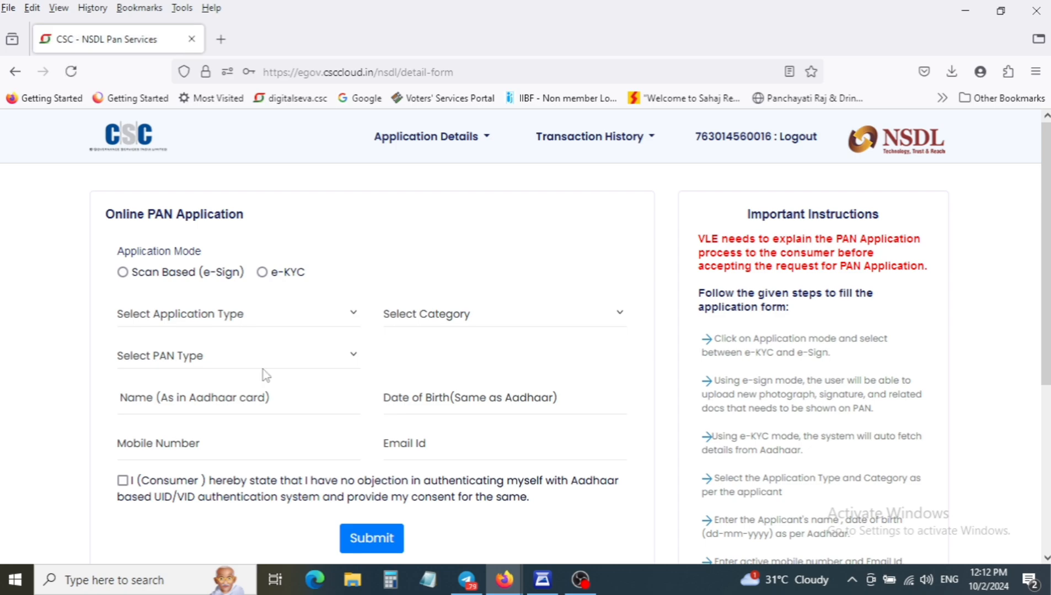
Step: Choose e-KYC mode, PAN - Indian Citizen (Form 49A), INDIVIDUAL and Physical PAN Card/E -PAN Card
click(261, 272)
click(186, 315)
click(179, 362)
click(460, 315)
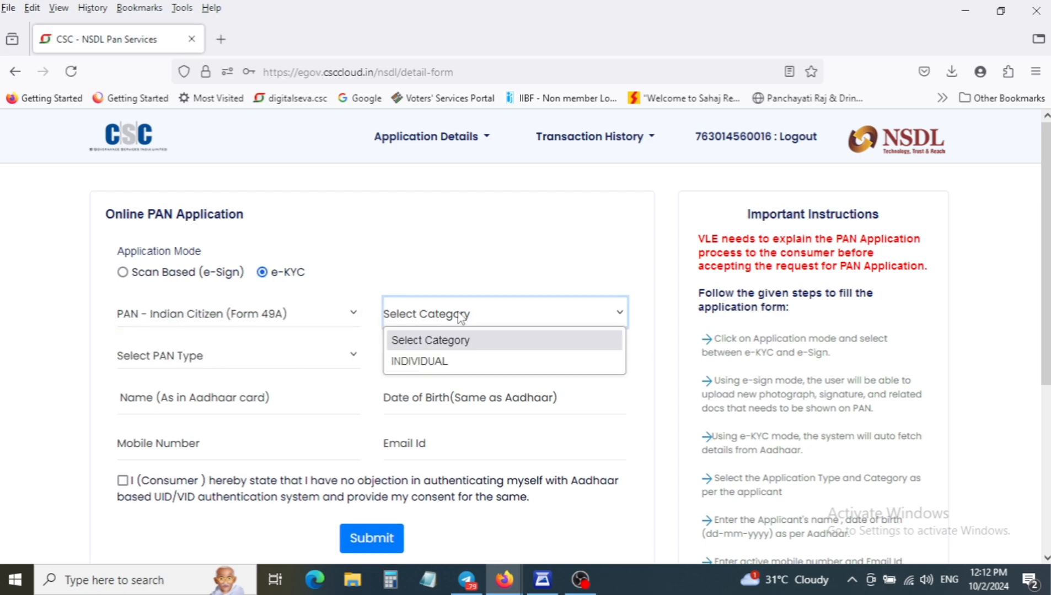
click(436, 359)
click(169, 357)
click(186, 403)
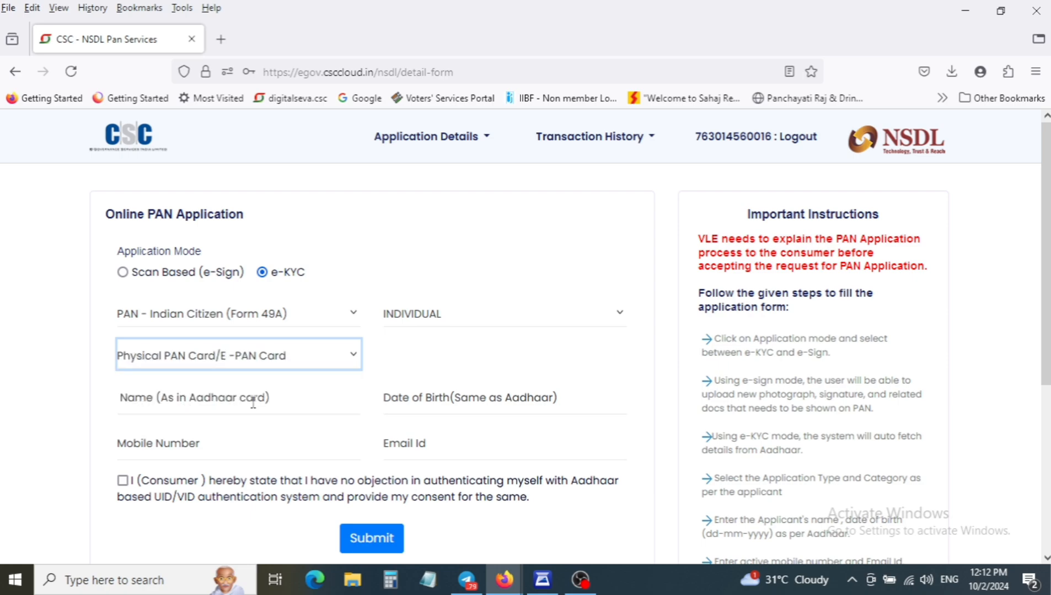
Step: Enter the applicant's name in capitals, birth date, mobile number and e-mail, consent, and submit
click(205, 403)
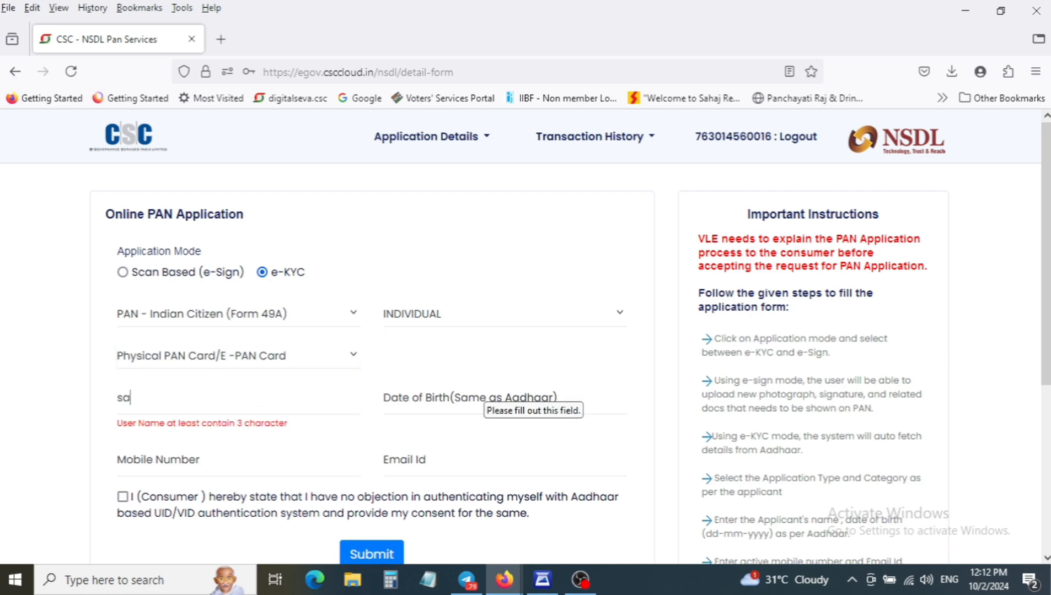
key(BackSpace)
key(BackSpace)
key(BackSpace)
key(BackSpace)
key(BackSpace)
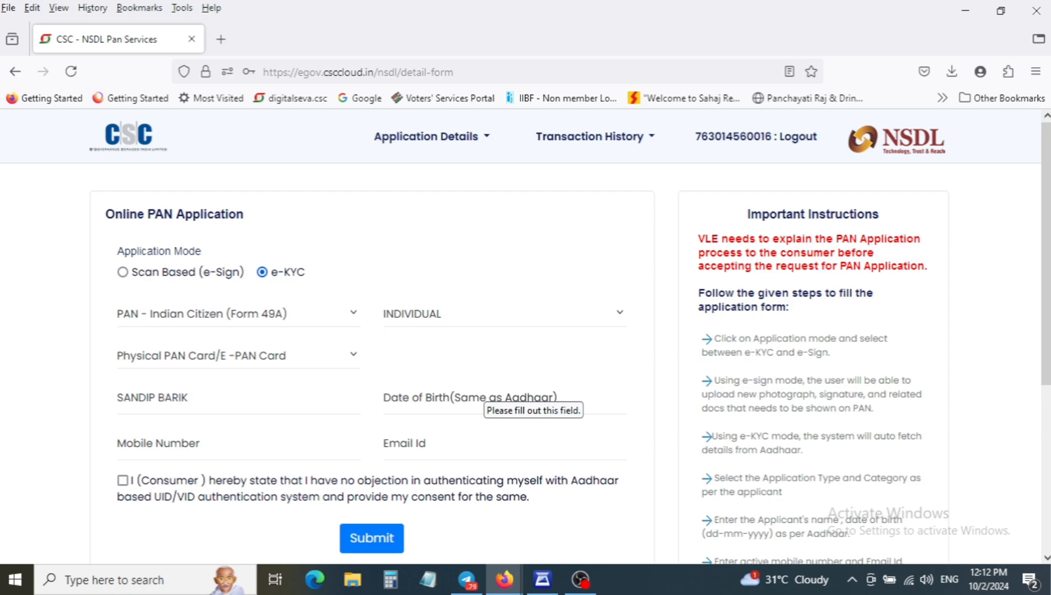
key(Tab)
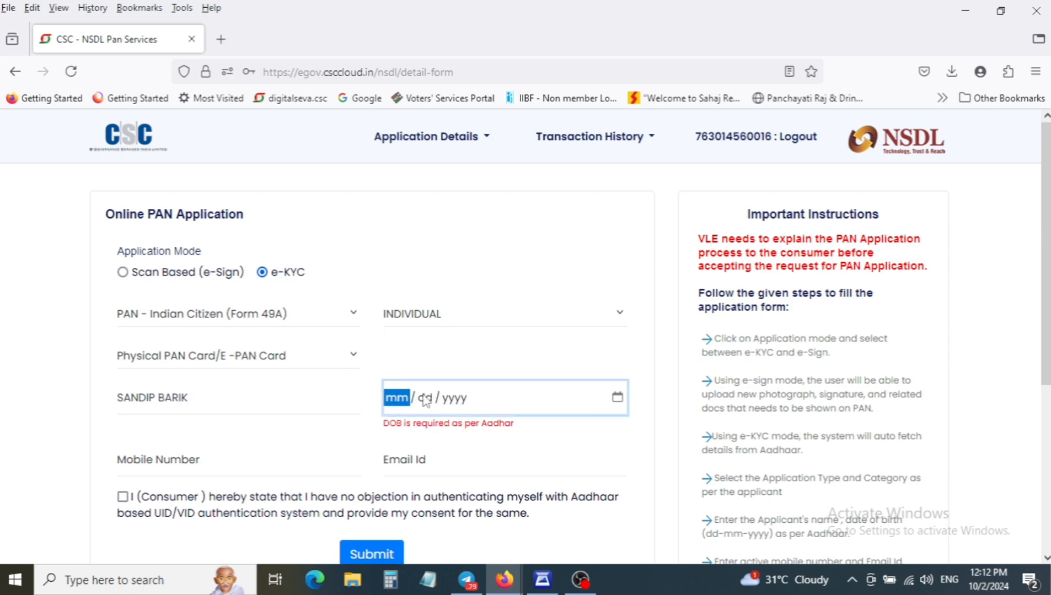
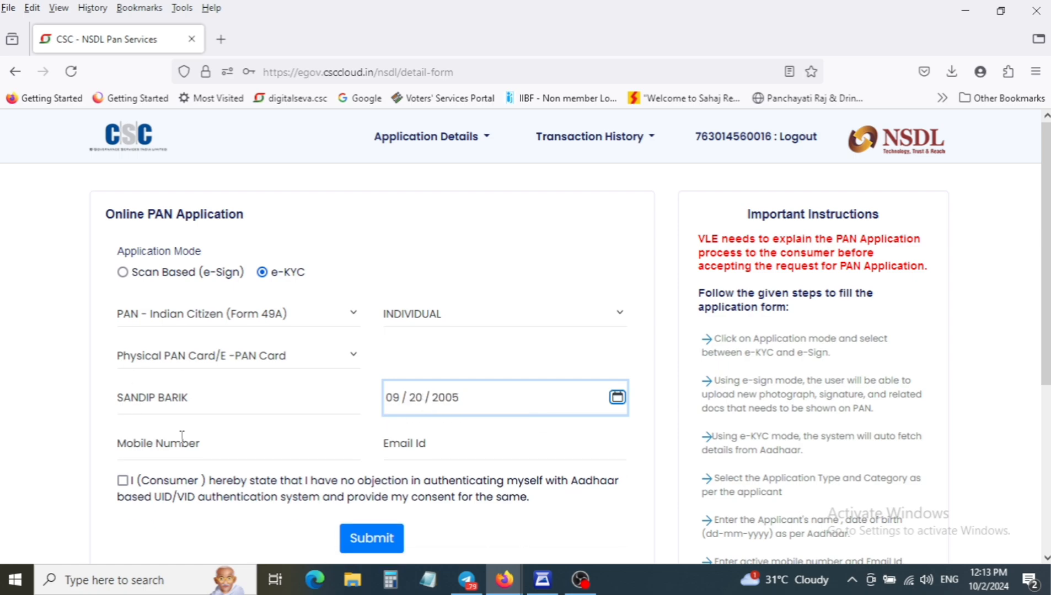
key(Tab)
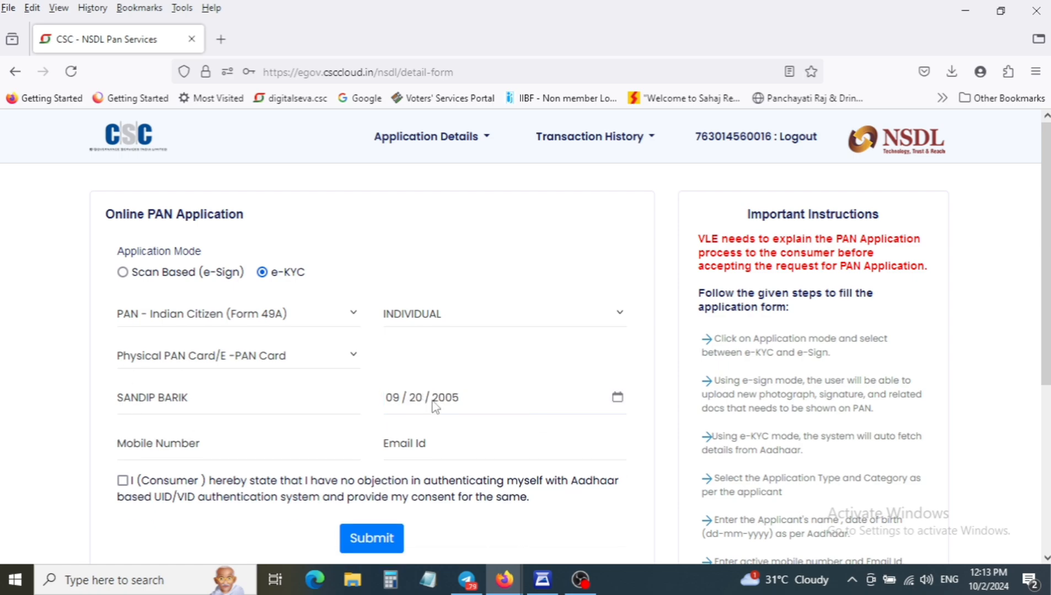
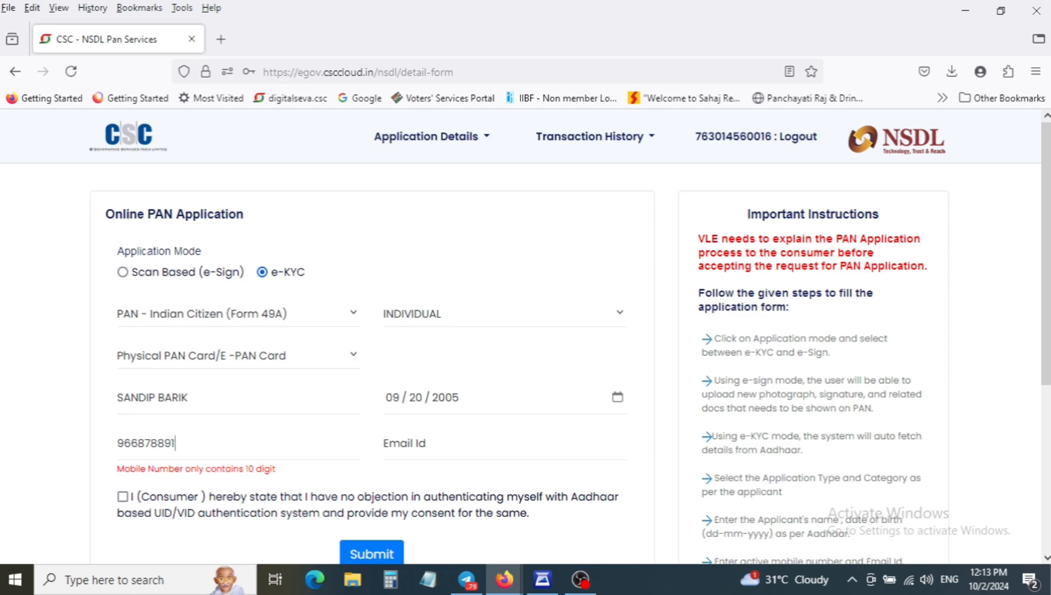
key(Tab)
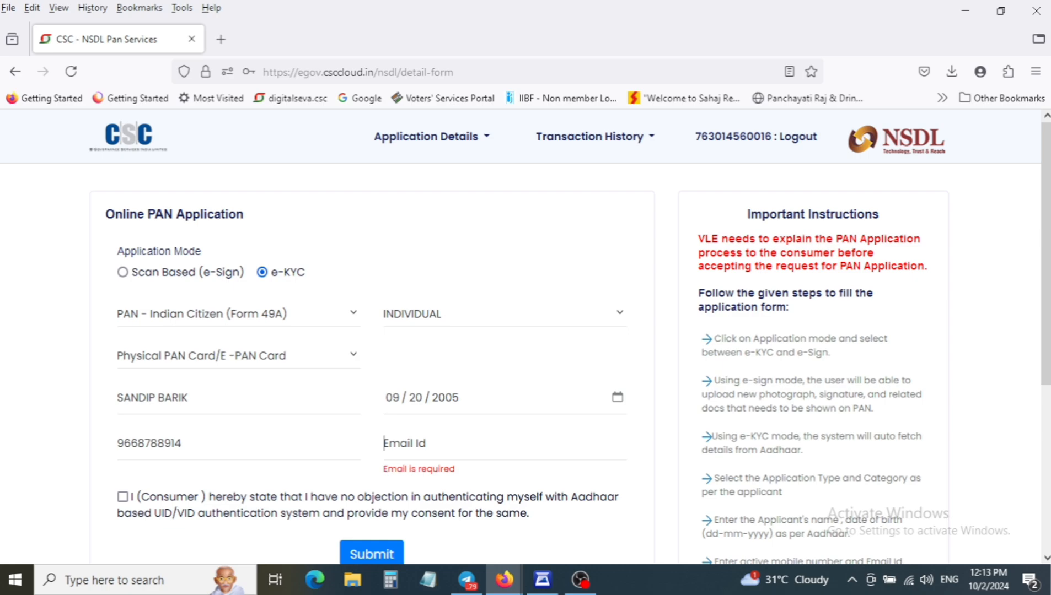
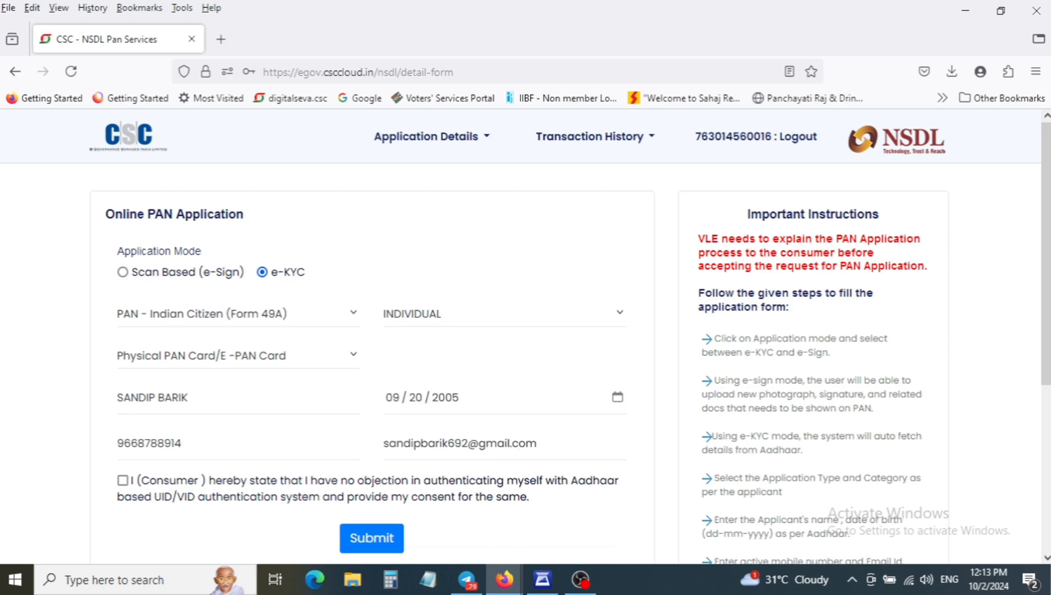
click(122, 481)
click(371, 543)
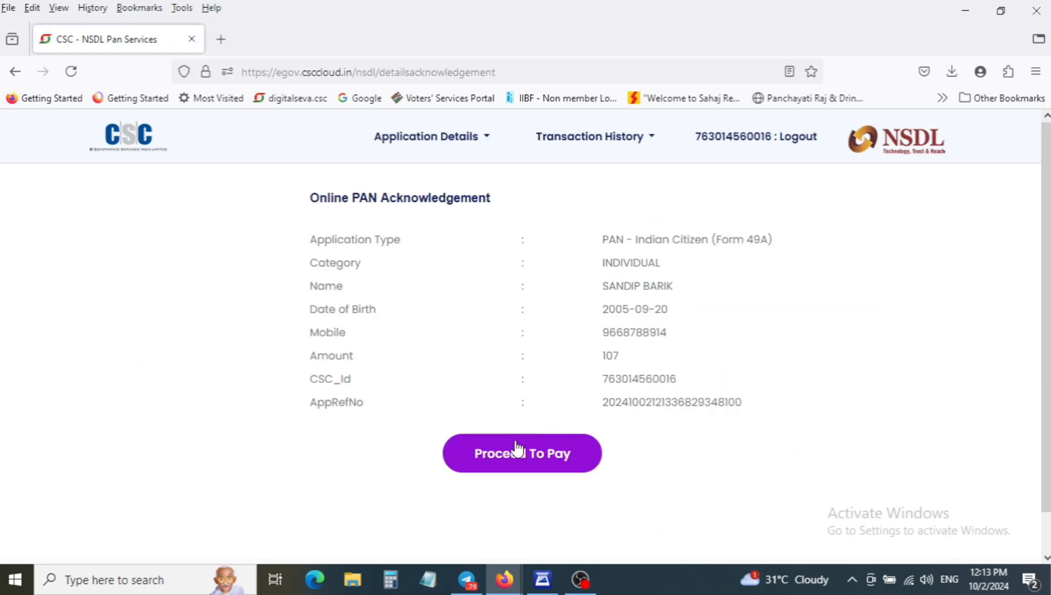
Step: Pay the 107 fee using the wallet password and PIN, then proceed to the NSDL portal
click(517, 450)
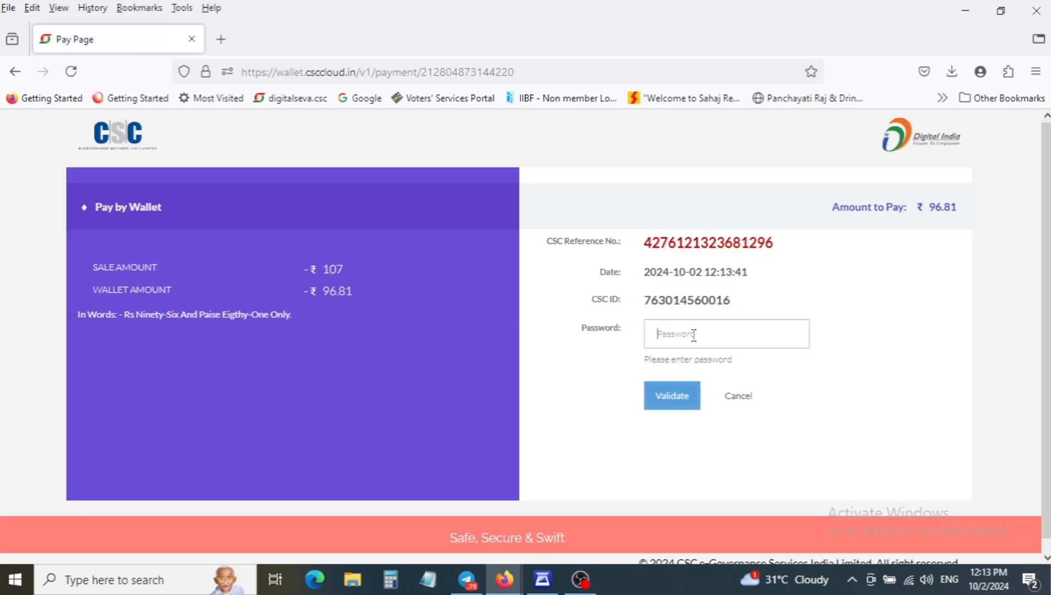
click(694, 335)
text(•••)
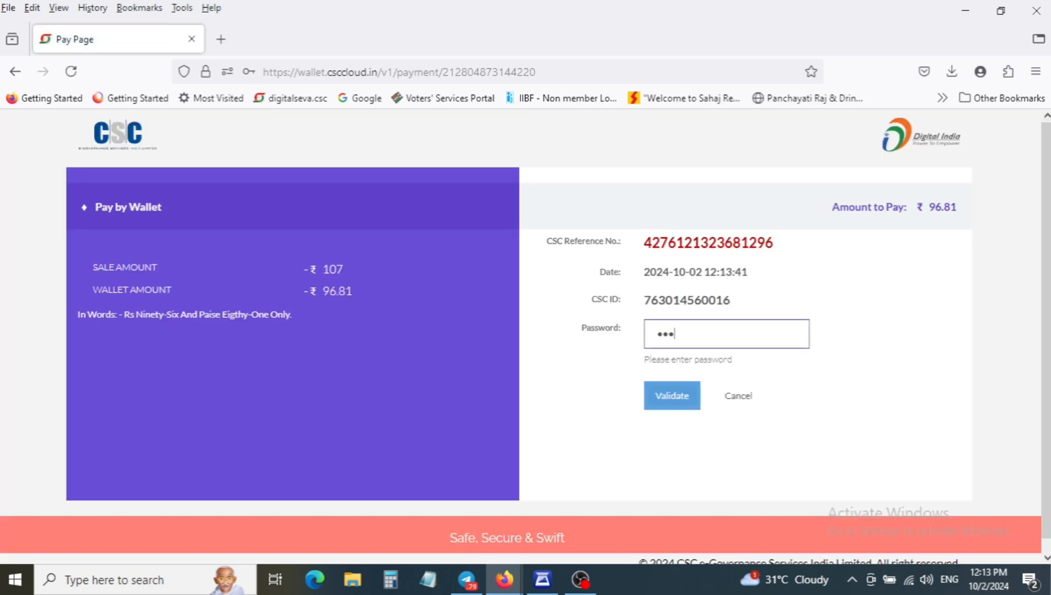
text(•••)
key(Return)
click(714, 337)
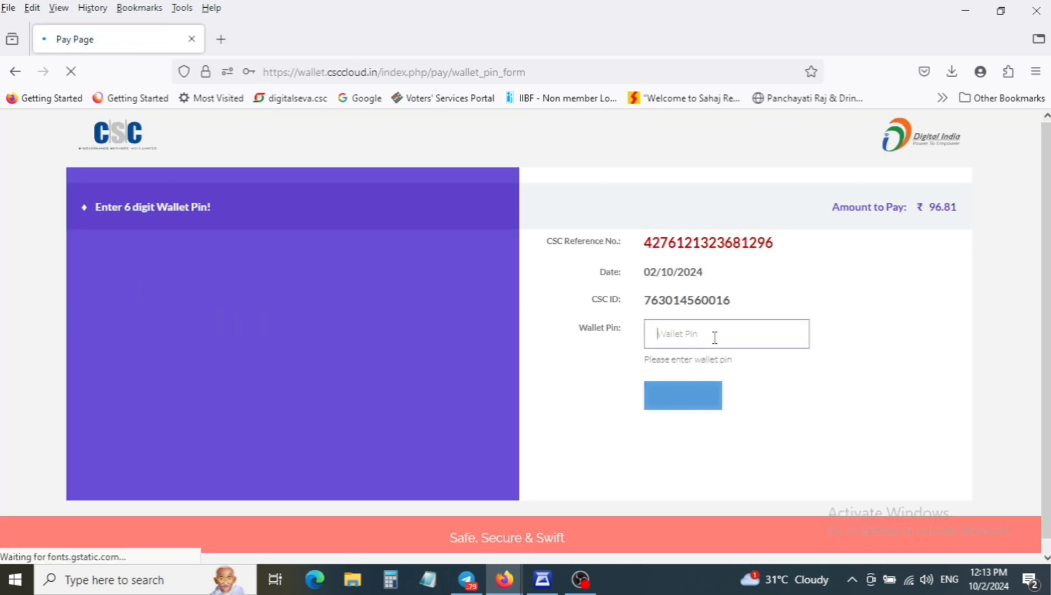
text(••••••)
key(Return)
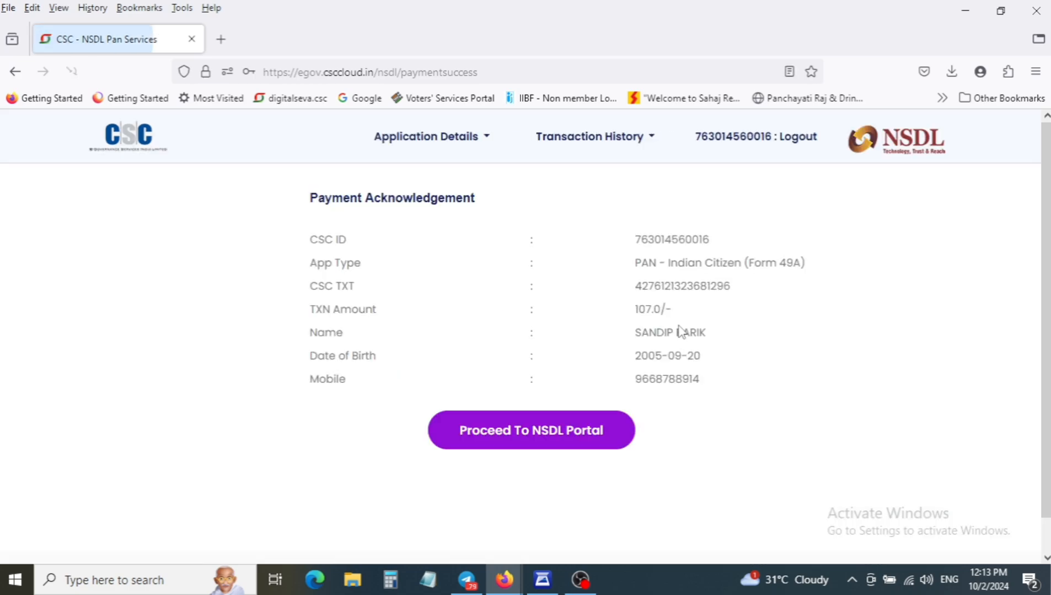
click(544, 433)
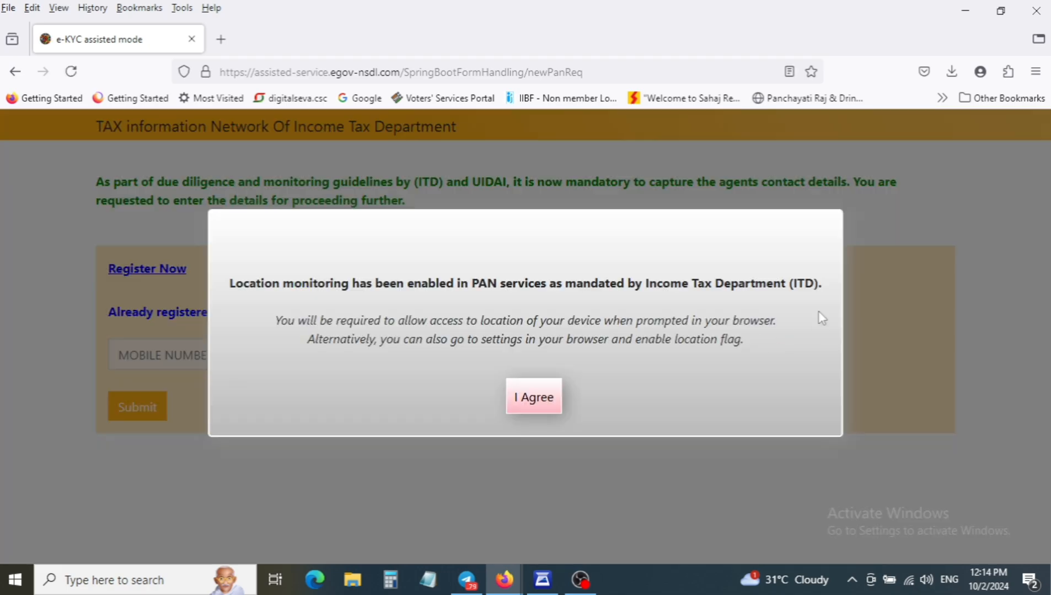
Step: Accept the location notice, log in with the agent's registered mobile number, allow location, and verify the OTP
click(534, 396)
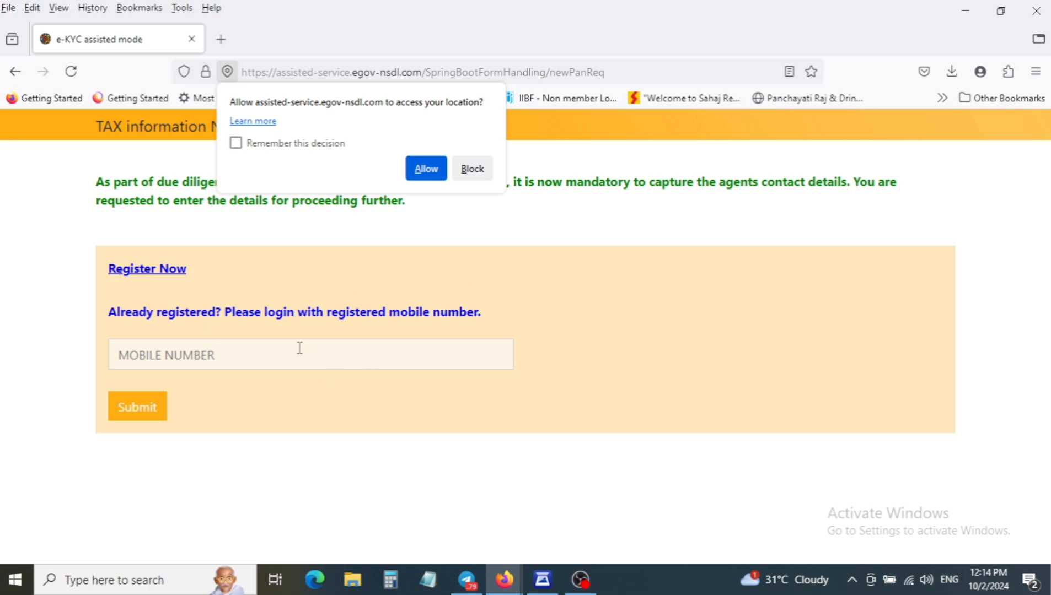
click(230, 352)
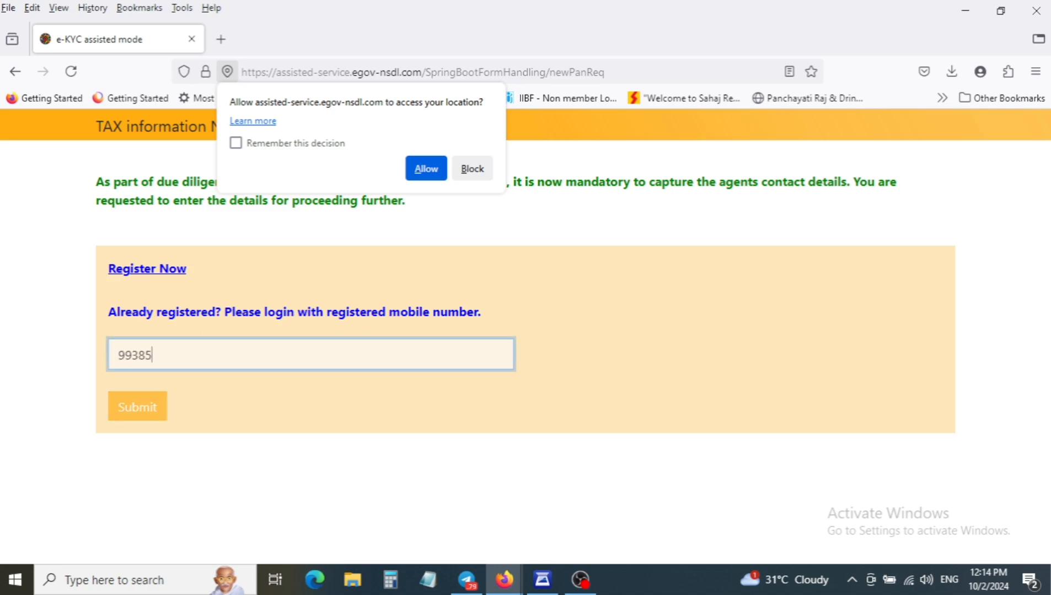
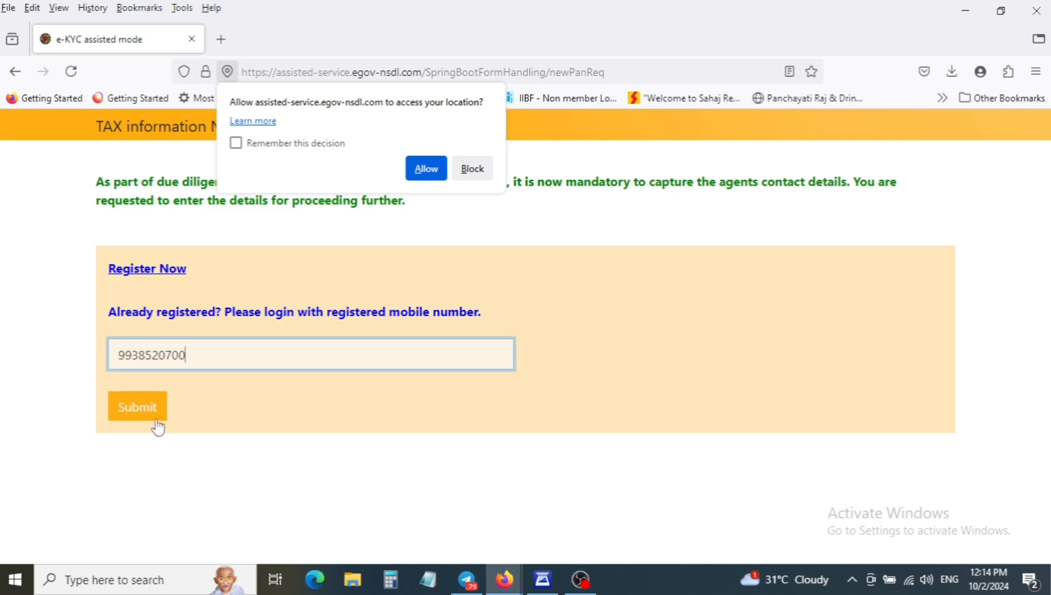
click(157, 423)
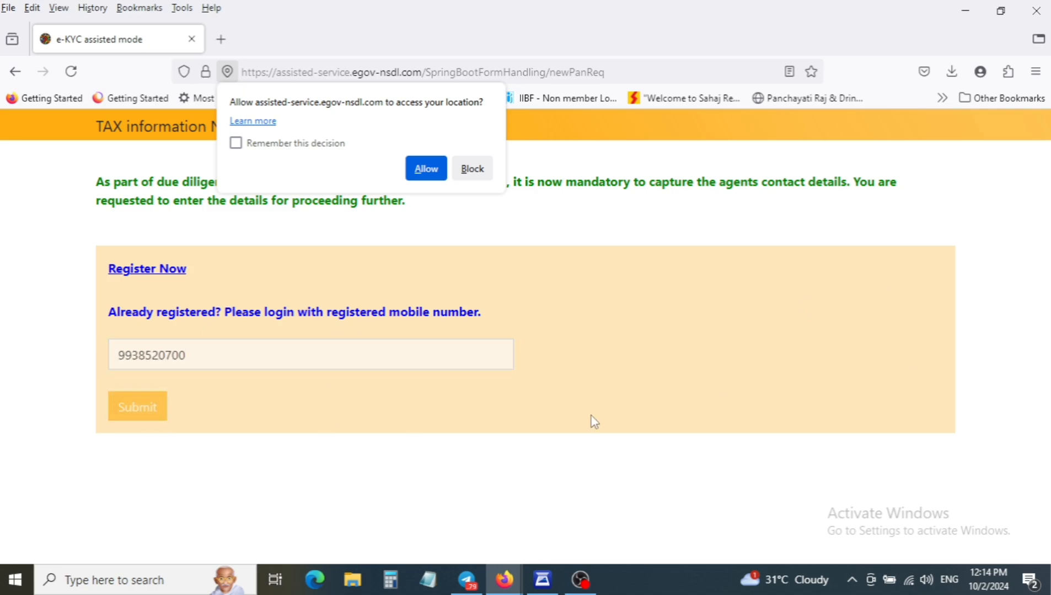
click(427, 169)
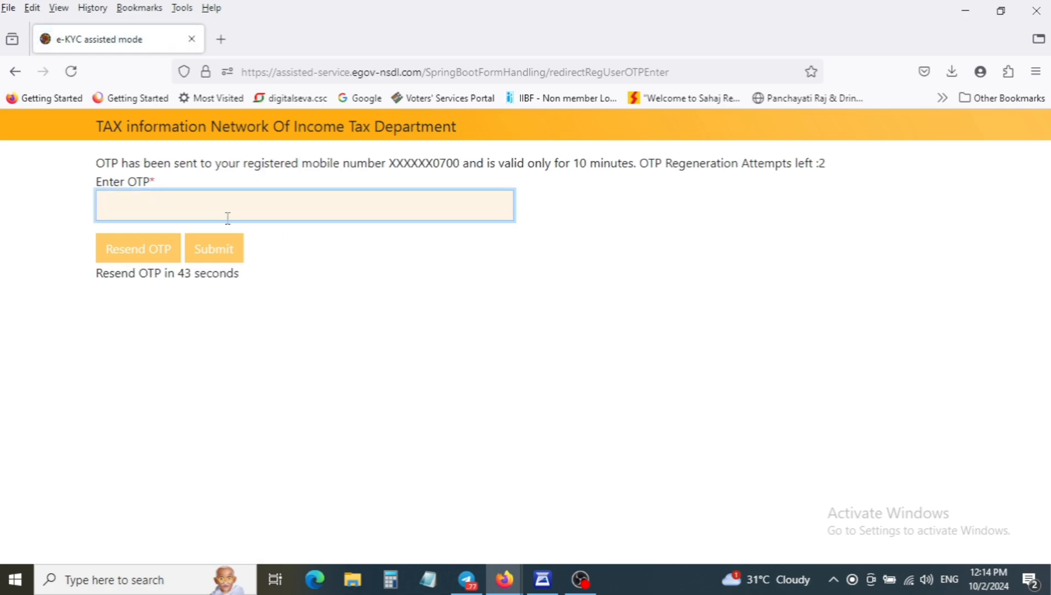
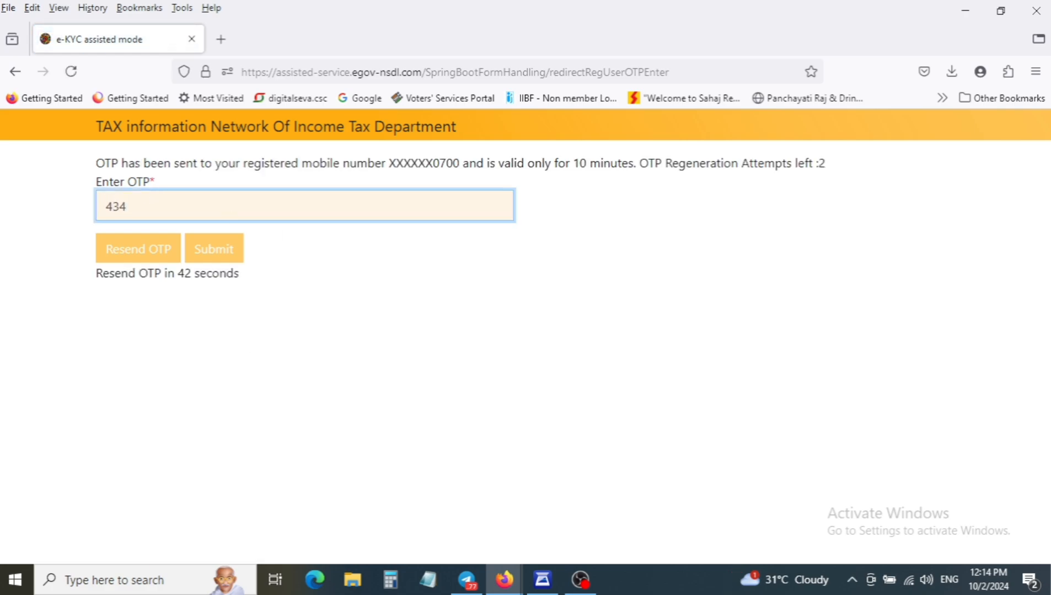
click(205, 254)
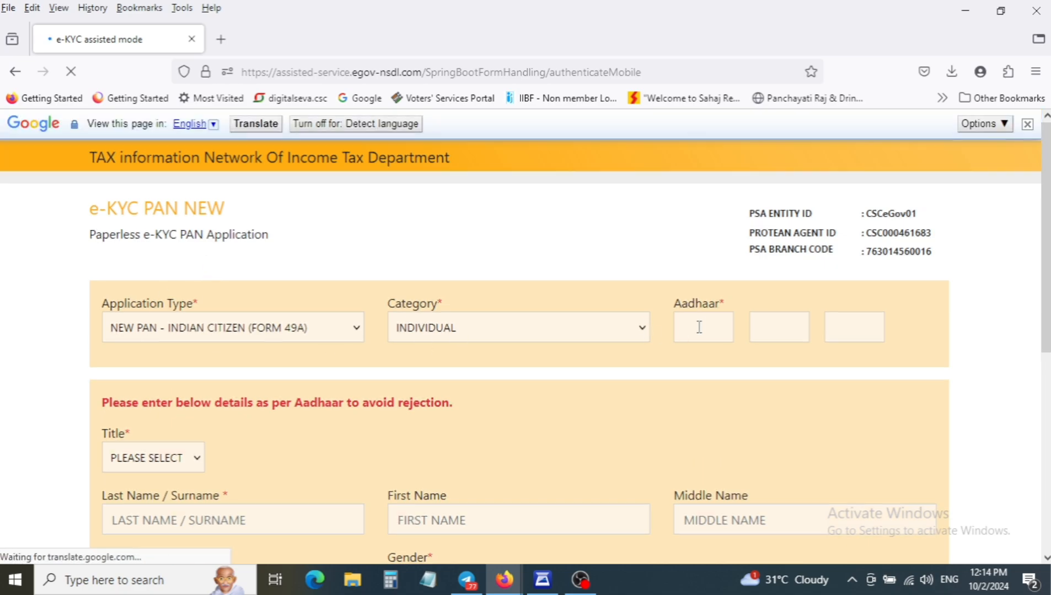
Step: Enter the applicant's Aadhaar number, title SHRI, surname, first name and gender MALE
click(698, 327)
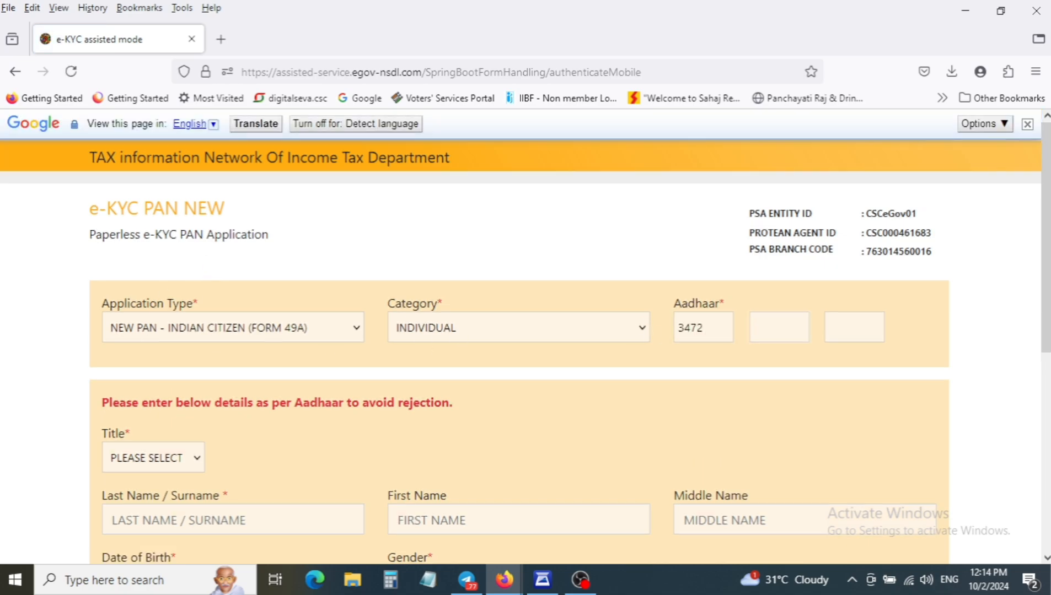
scroll(312, 362, down, 2)
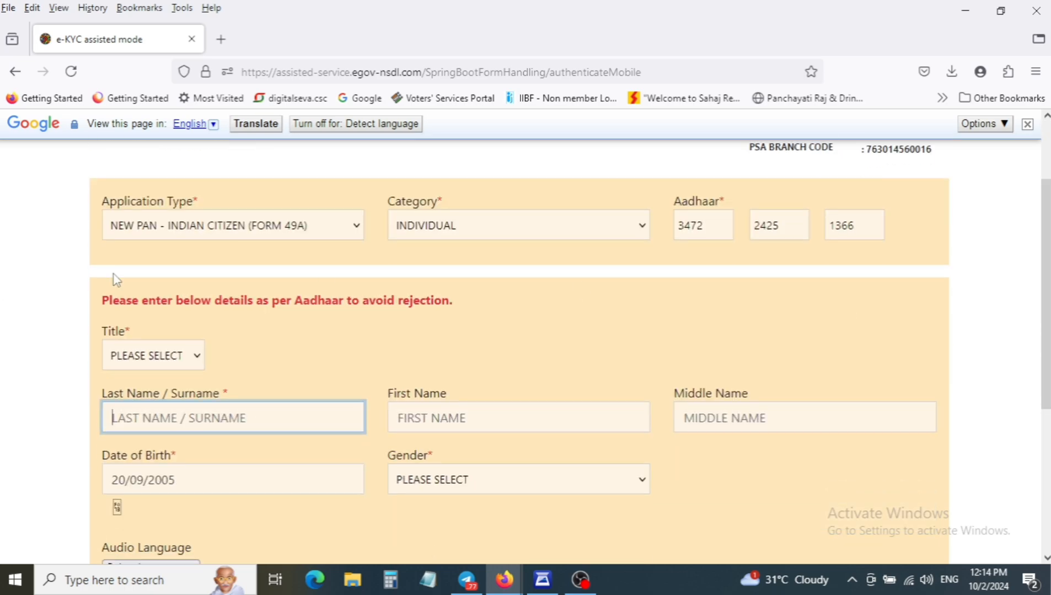
click(135, 350)
click(148, 406)
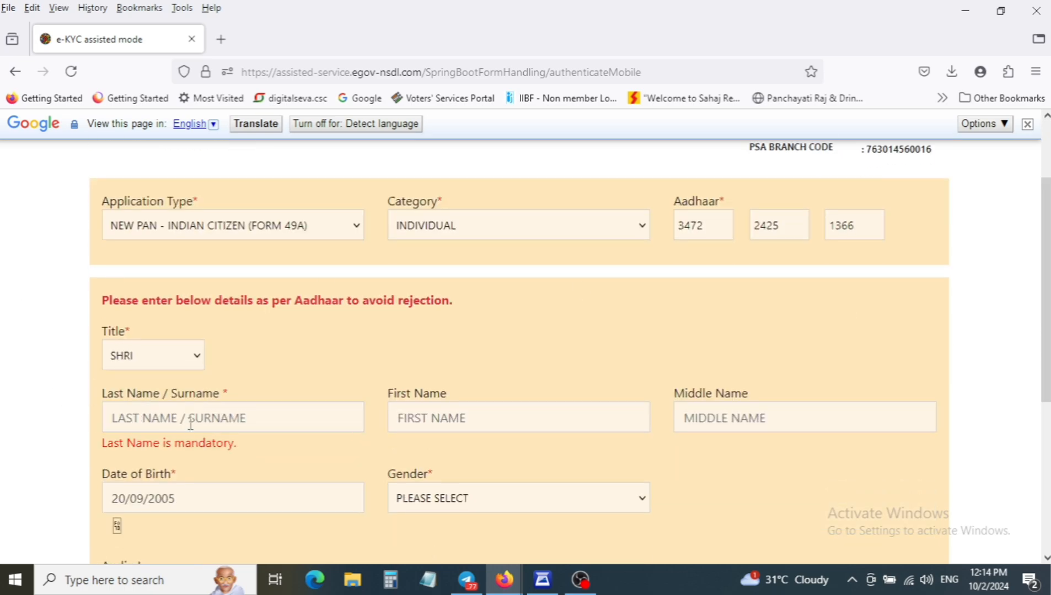
click(190, 424)
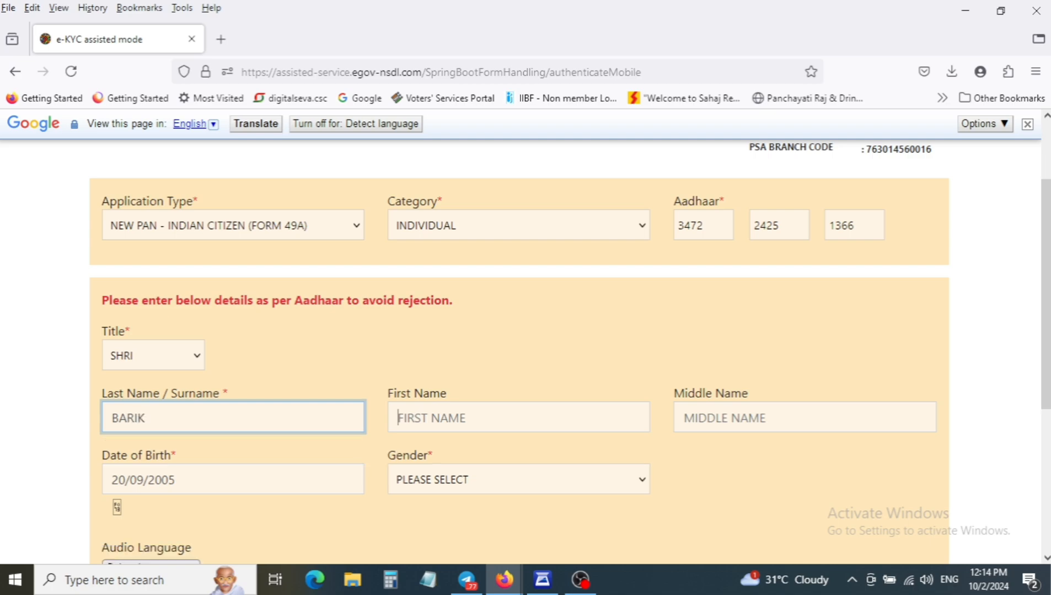
key(Tab)
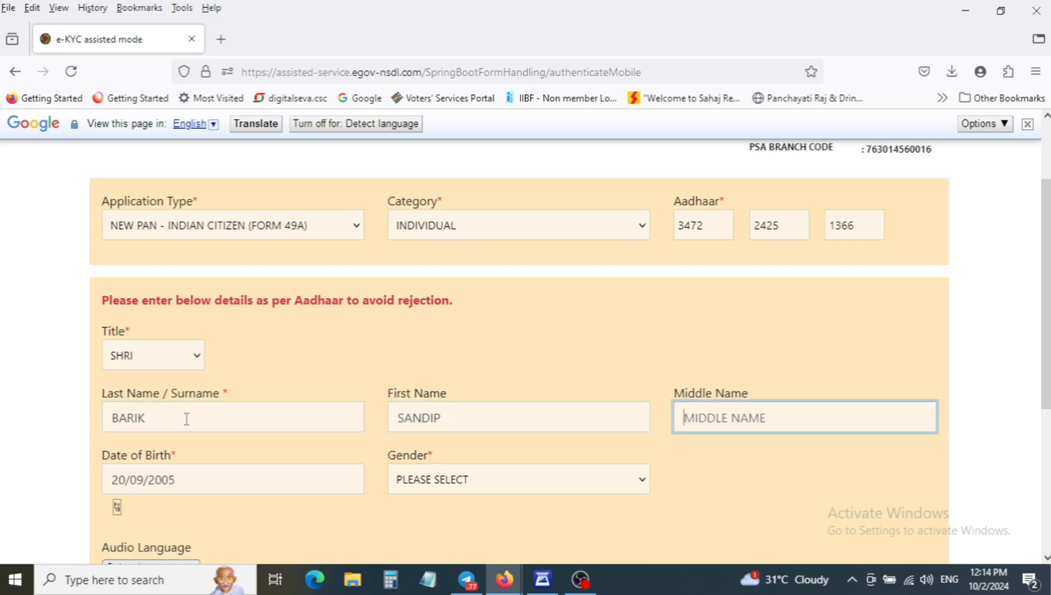
key(Tab)
click(553, 488)
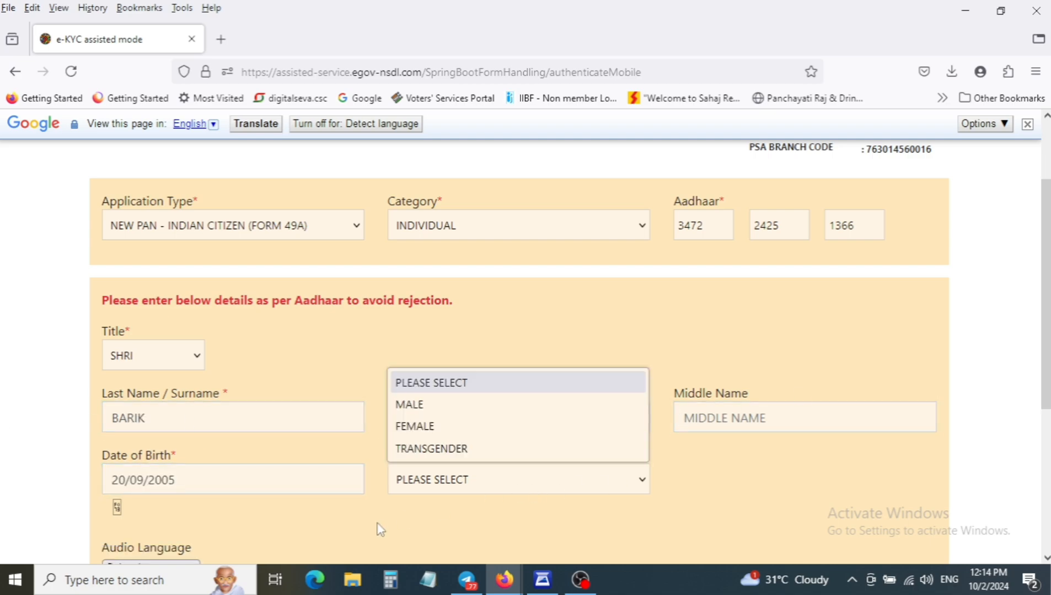
click(441, 406)
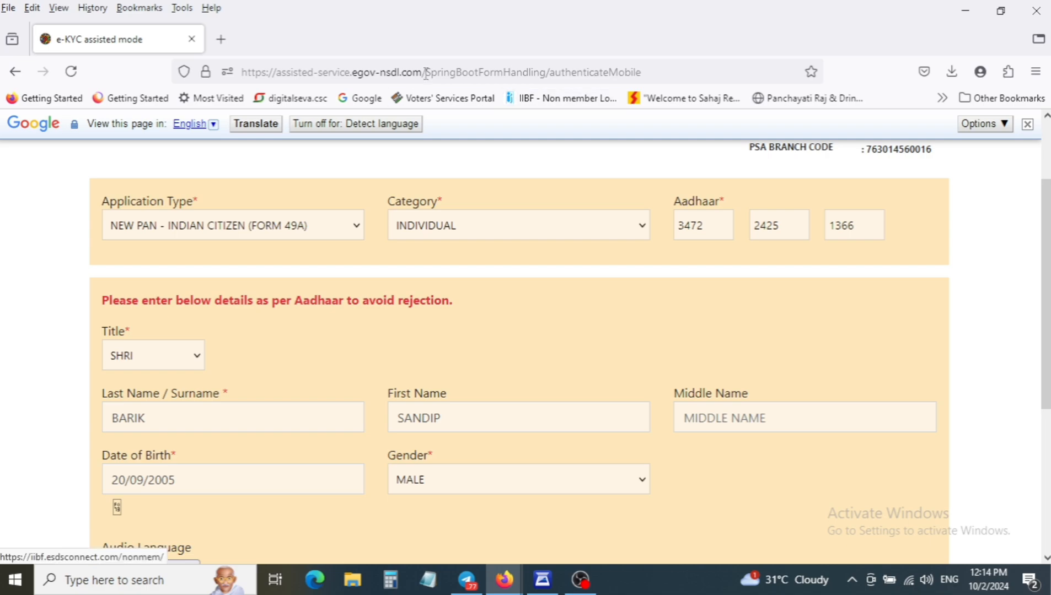
Step: Set the consent audio language to English, play and stop the audio, then submit
scroll(518, 353, down, 3)
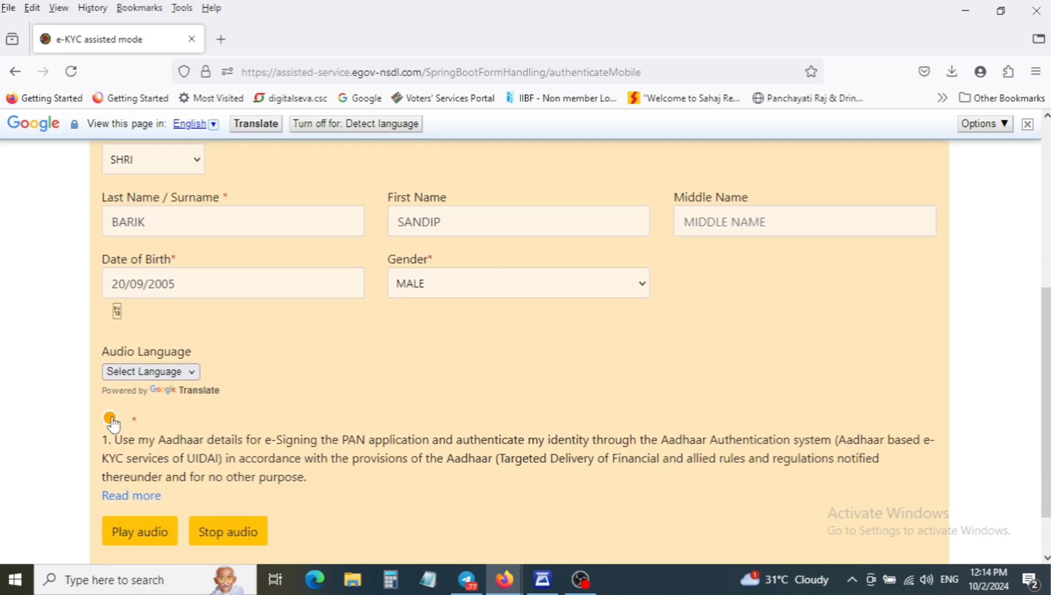
click(141, 371)
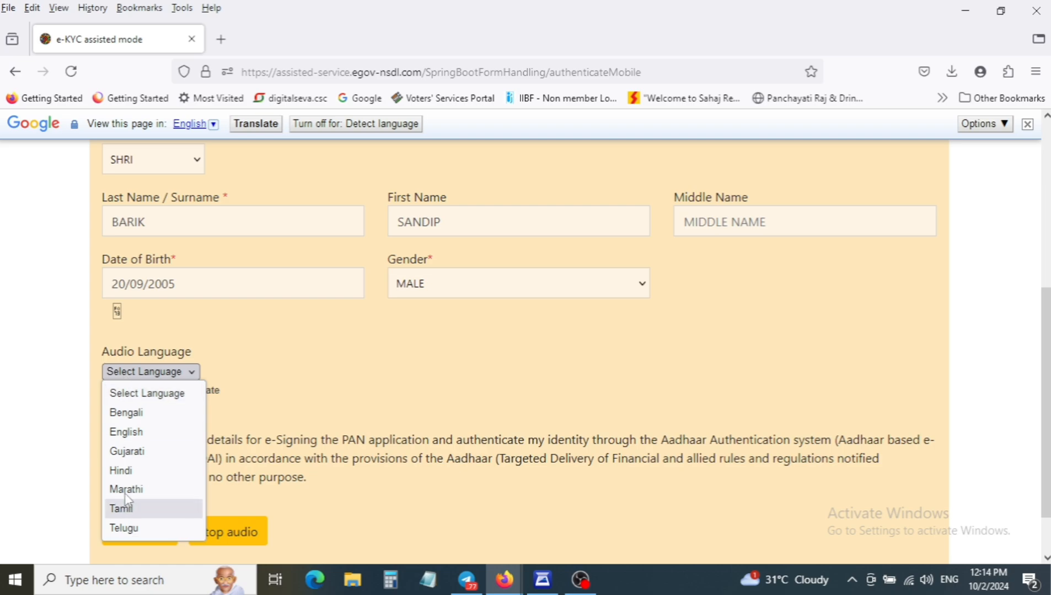
click(135, 433)
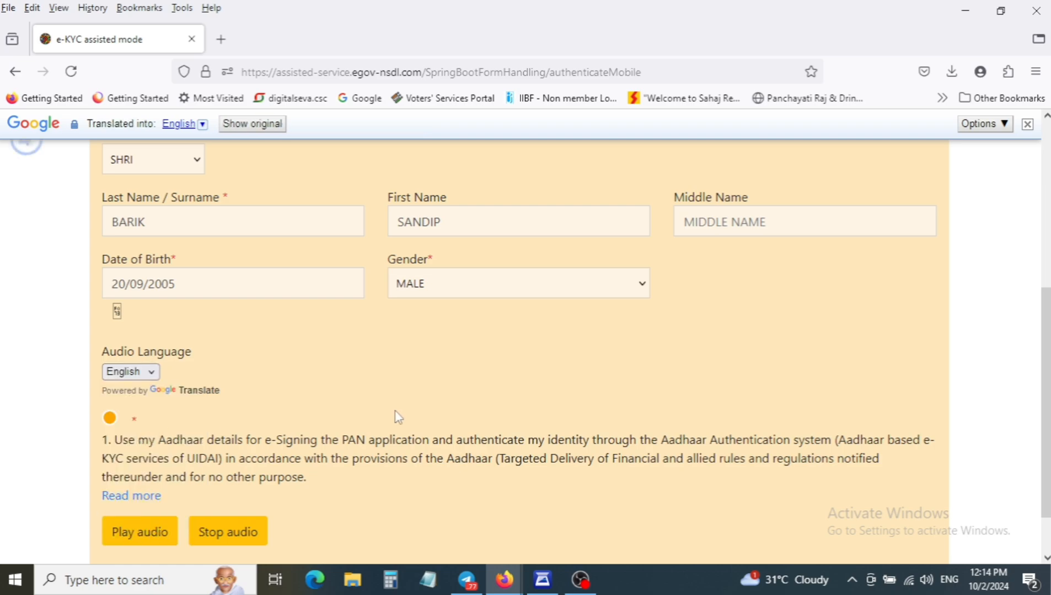
click(135, 532)
scroll(352, 435, down, 1)
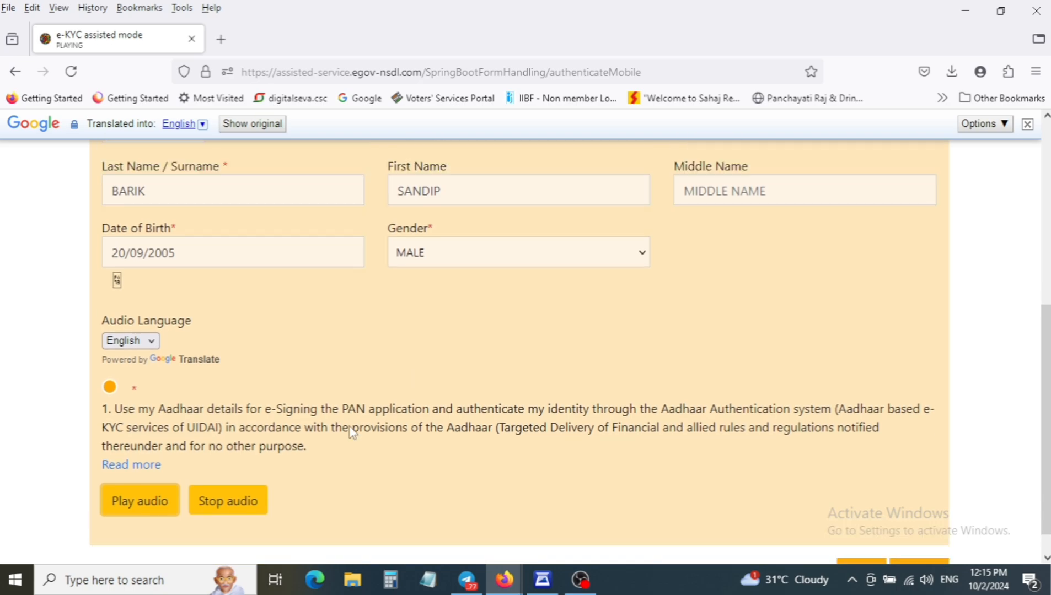
scroll(417, 405, up, 1)
scroll(411, 425, down, 2)
click(153, 478)
click(246, 475)
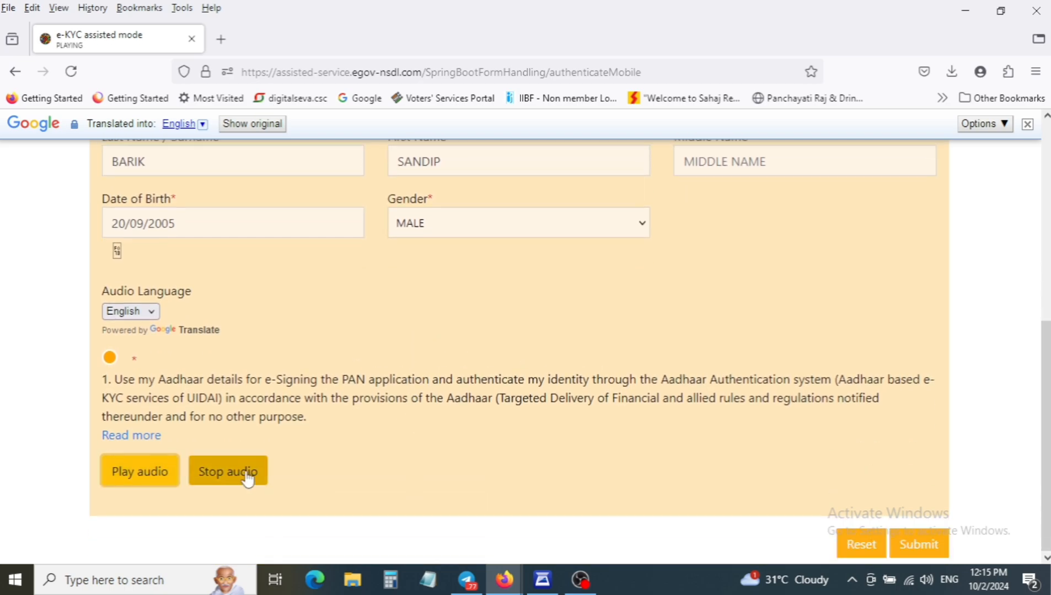
click(917, 544)
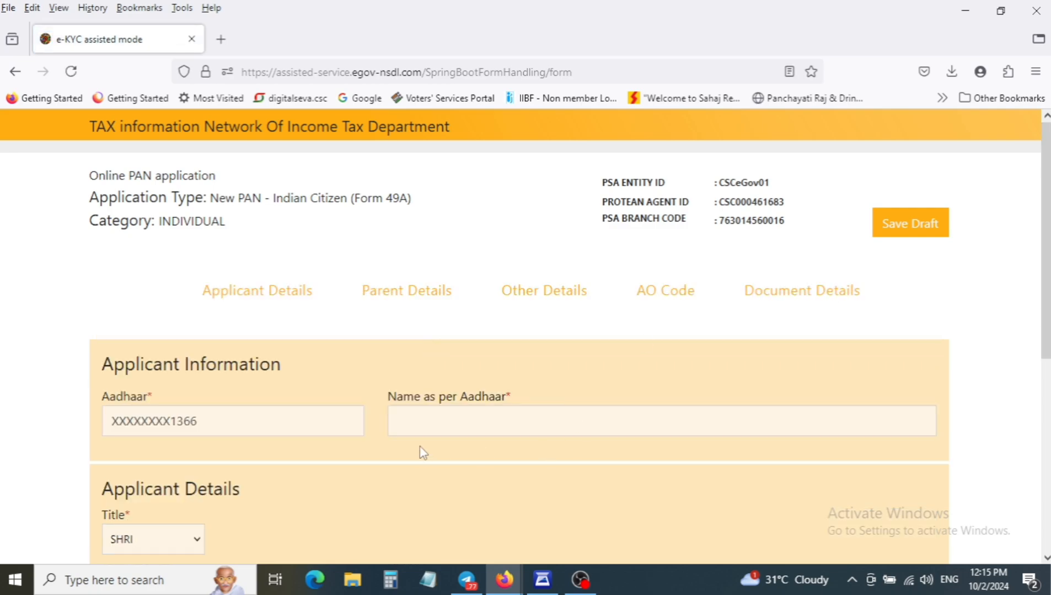
Step: Scroll through the prefilled Applicant Details and advance to Parents Details
scroll(518, 331, down, 4)
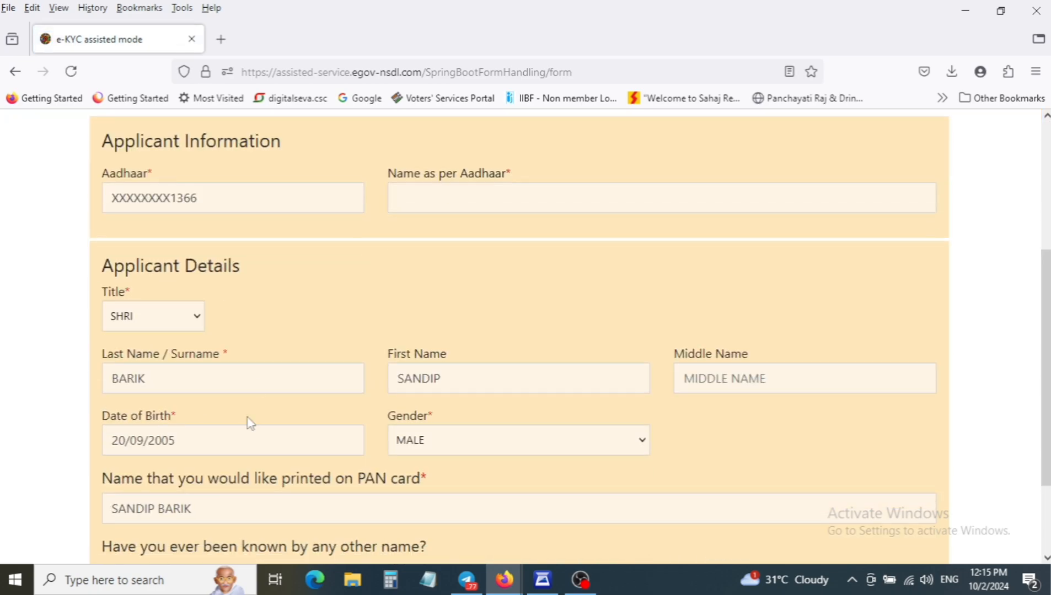
scroll(248, 435, down, 2)
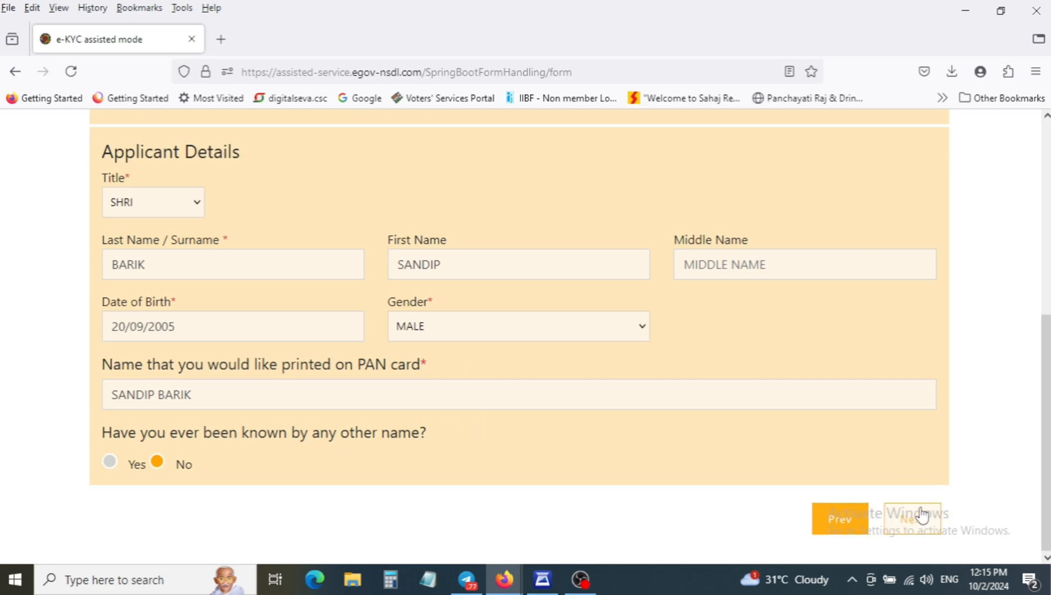
click(921, 513)
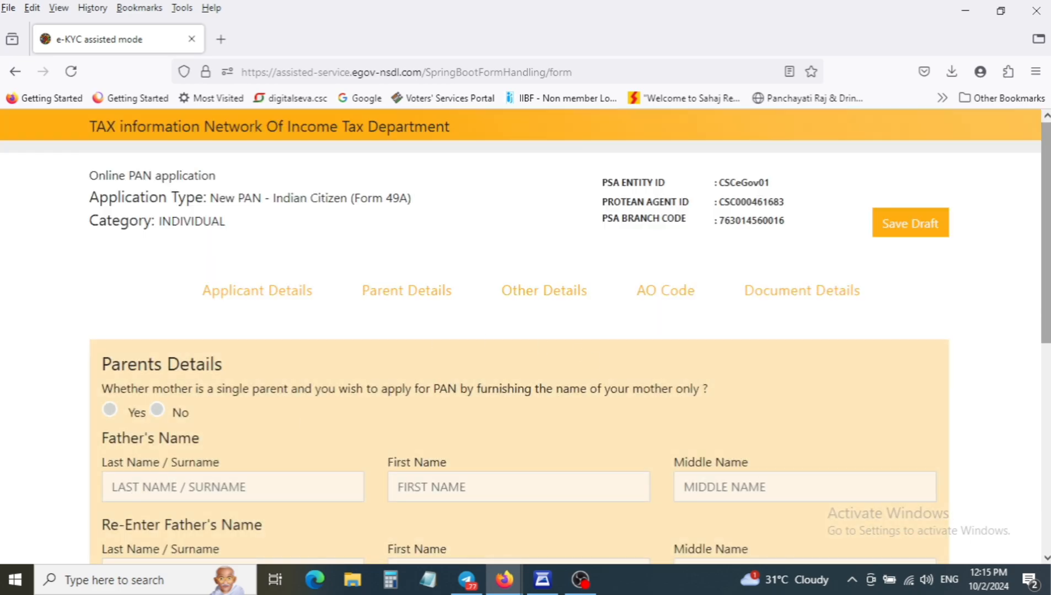
Step: Answer No to single-parent mother, then enter and re-enter the father's surname and first name
scroll(526, 331, down, 1)
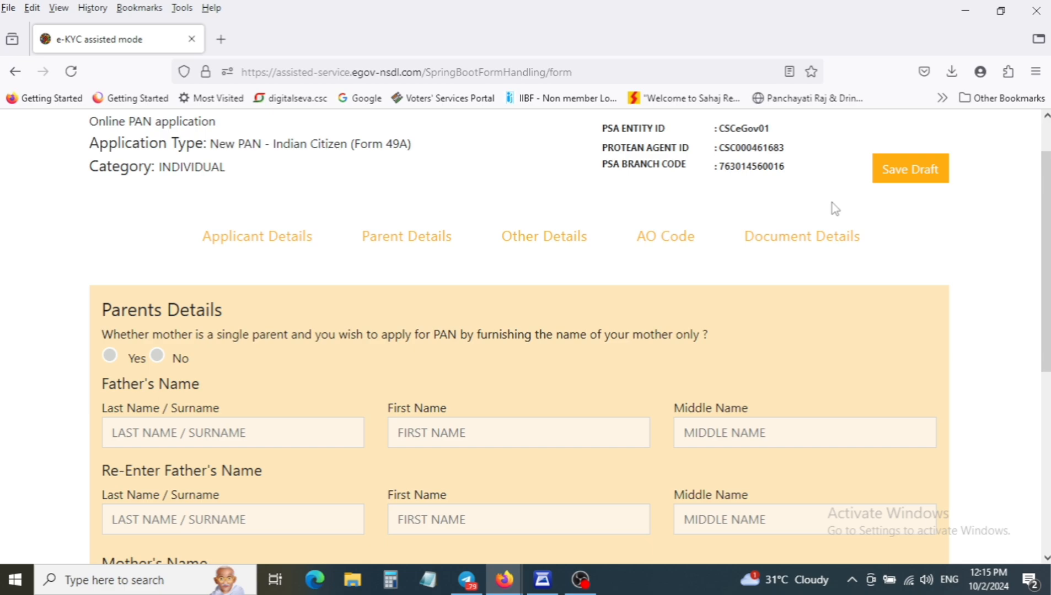
drag(1045, 237, 1046, 295)
click(157, 245)
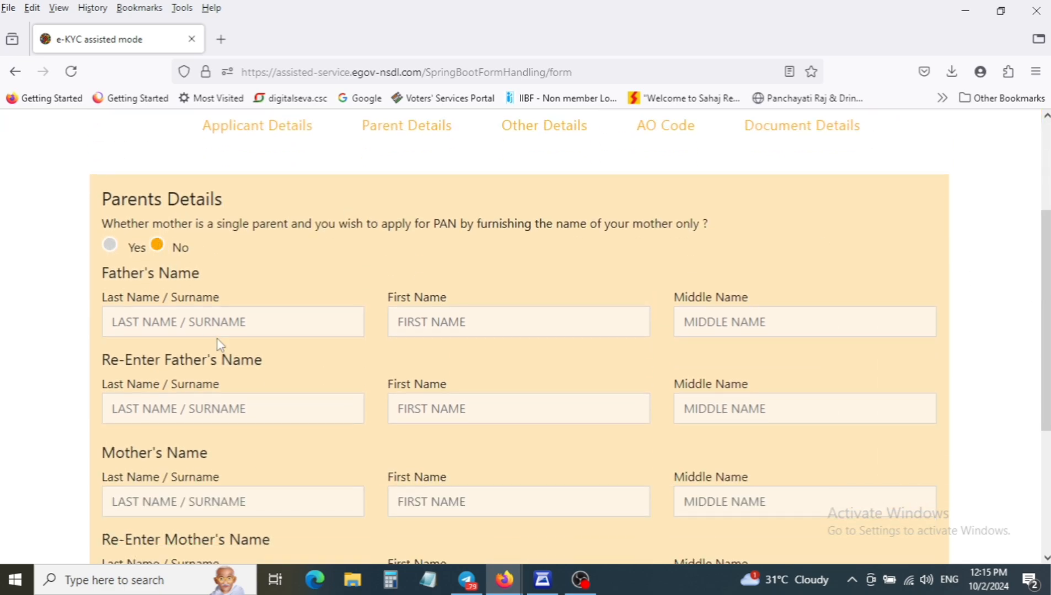
click(179, 324)
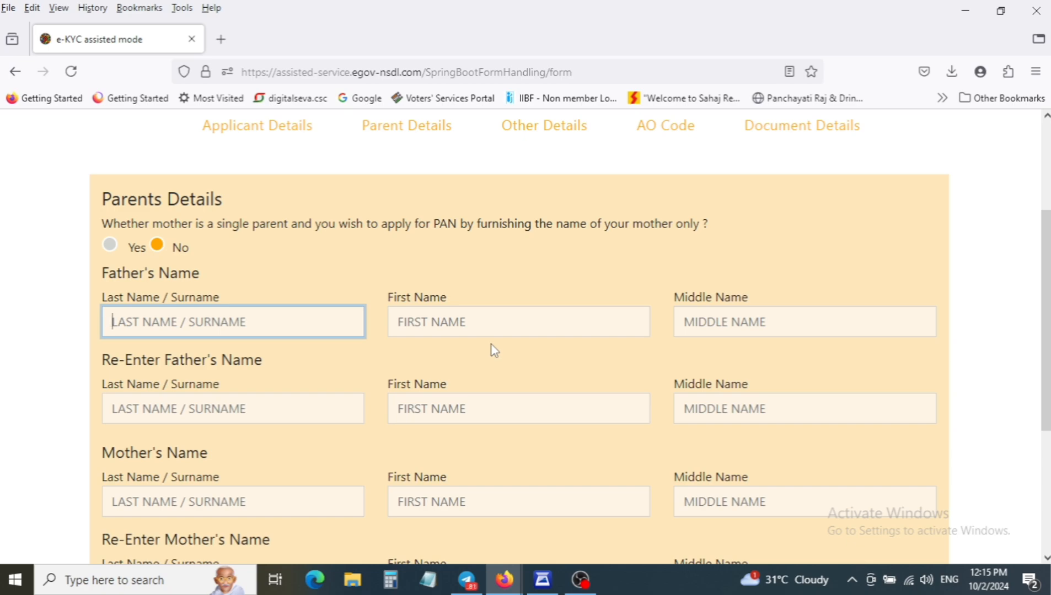
text(BARIK)
click(397, 322)
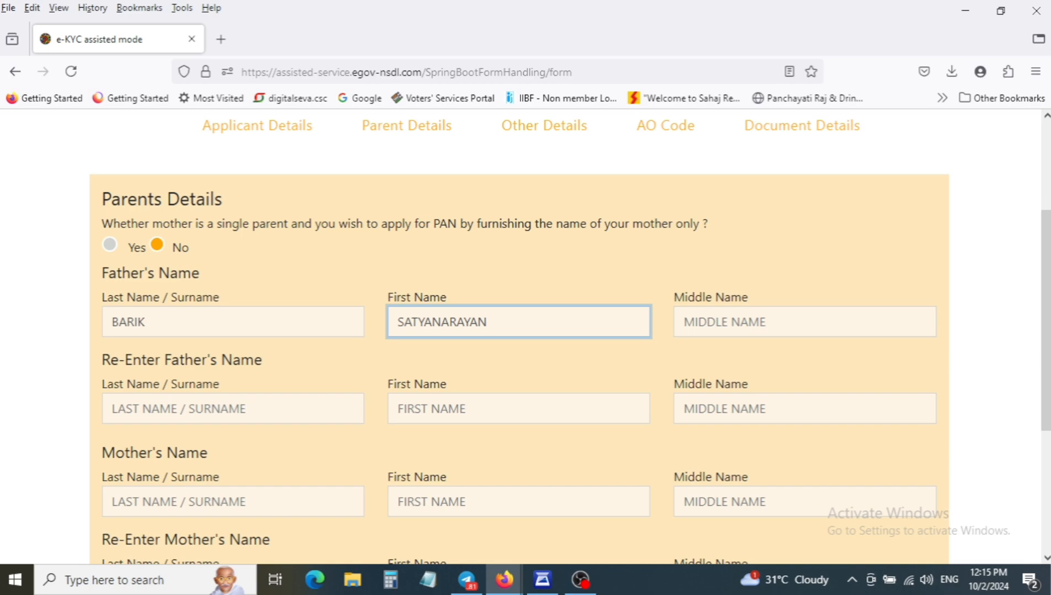
key(Tab)
key(Tab)
text(B)
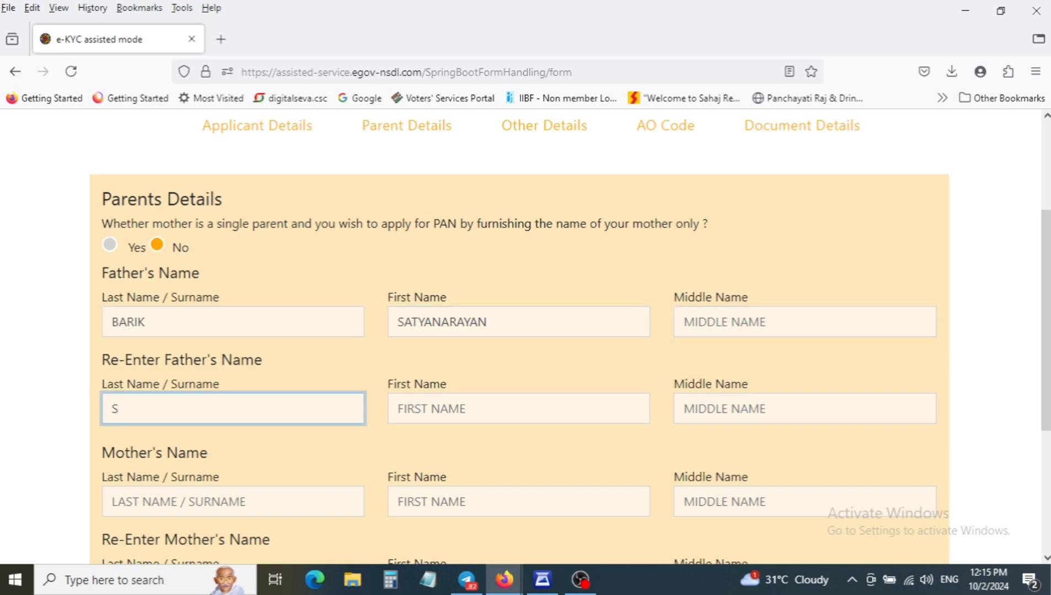
key(BackSpace)
text(BARIK)
key(Tab)
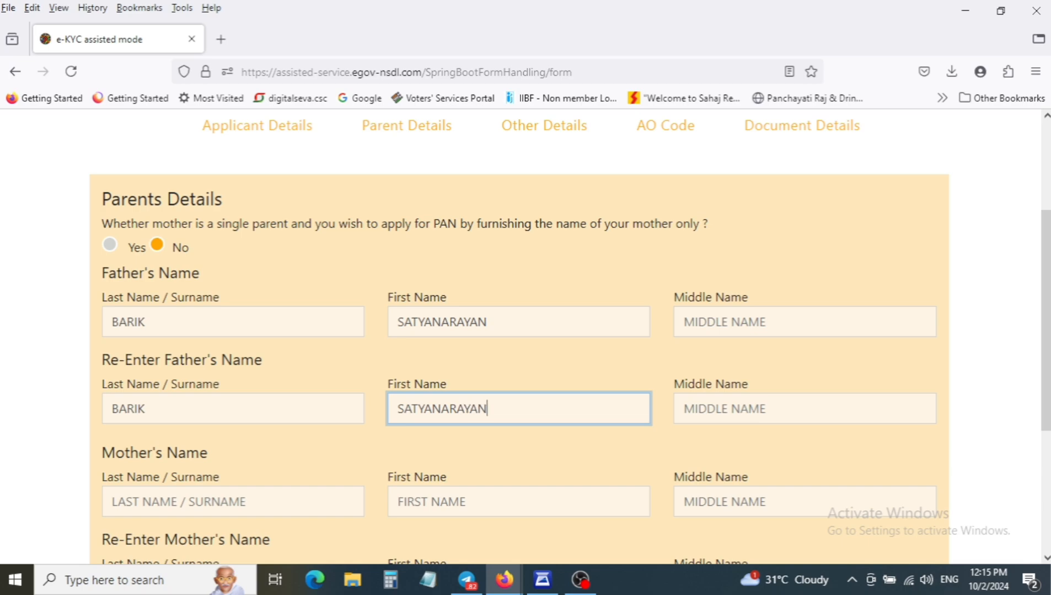
key(Tab)
scroll(878, 310, down, 2)
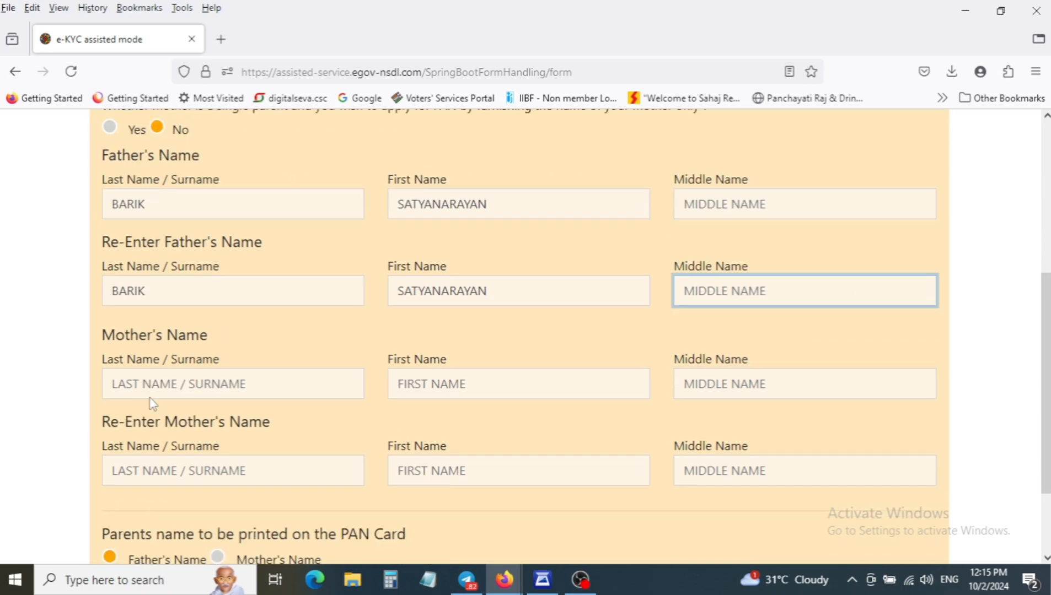
Step: Enter and re-enter the mother's surname and first name, then go to Other Details
click(169, 379)
text(BARIK)
key(Tab)
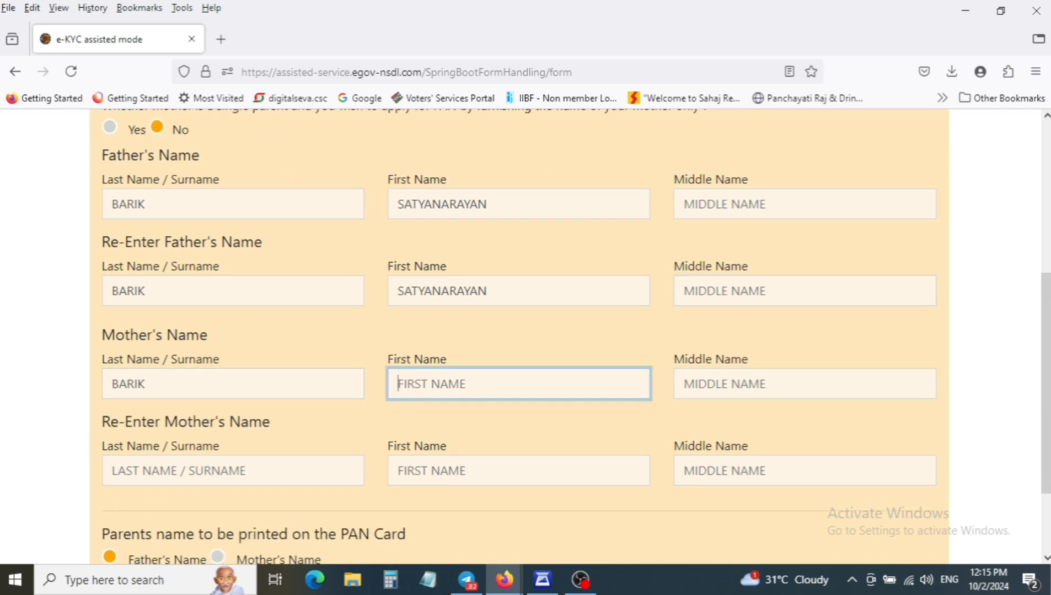
text(G)
key(BackSpace)
key(Tab)
key(Tab)
text(BARIK)
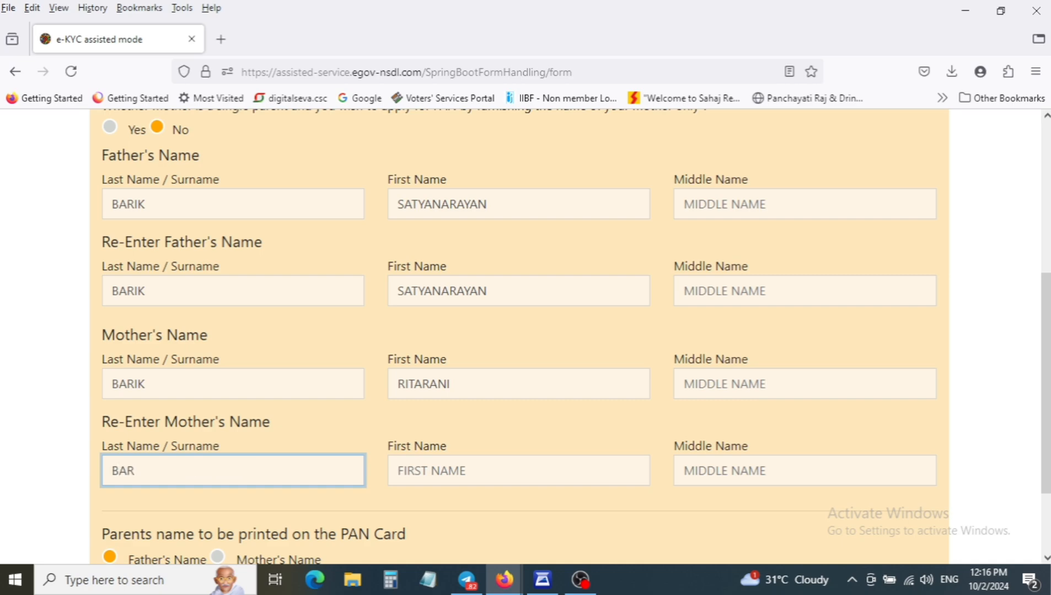
key(Tab)
text(RI)
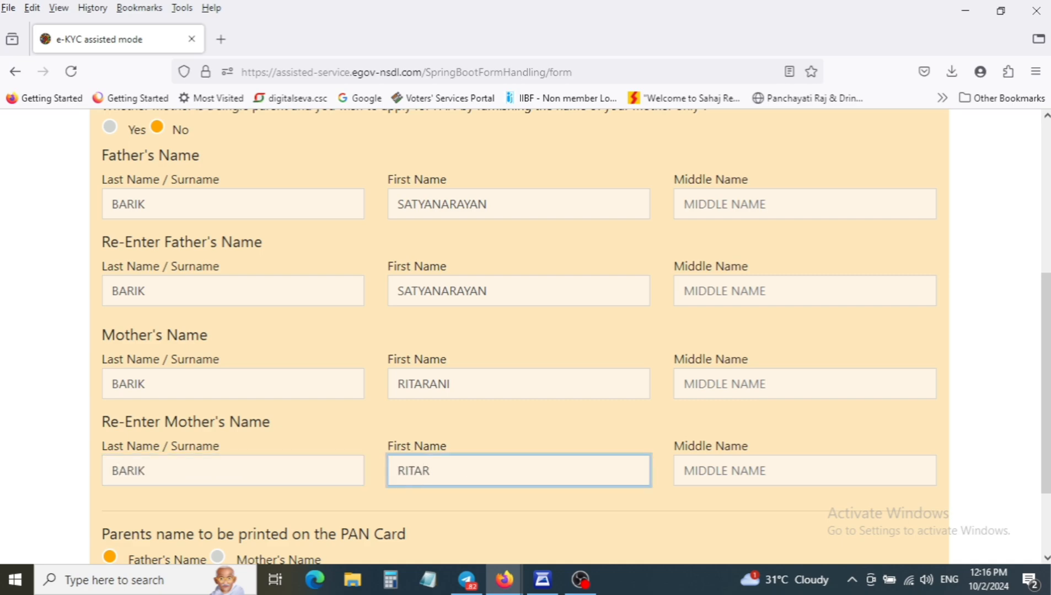
key(Tab)
scroll(1036, 441, down, 2)
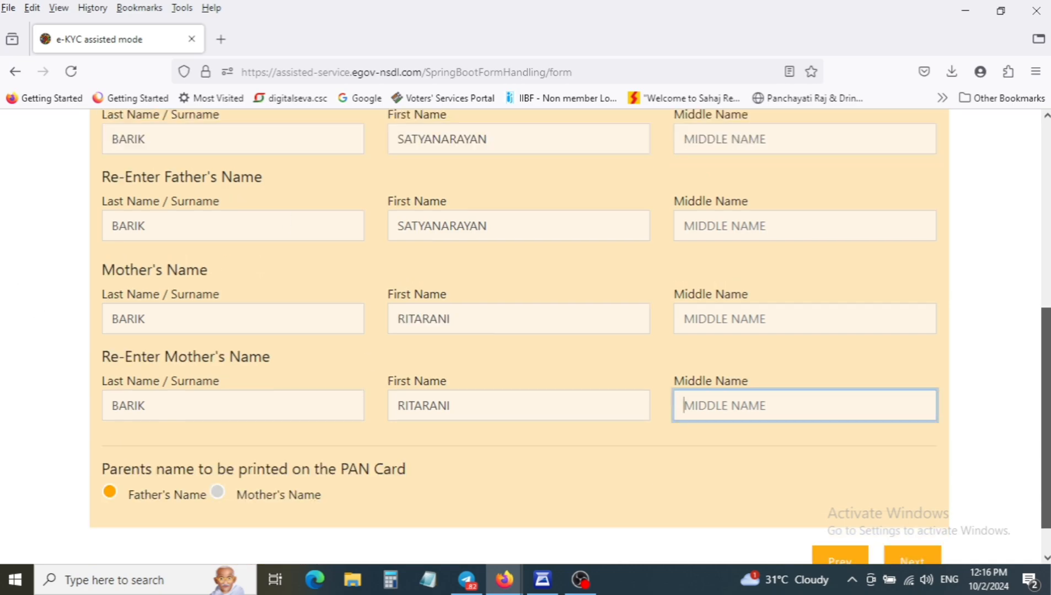
click(911, 517)
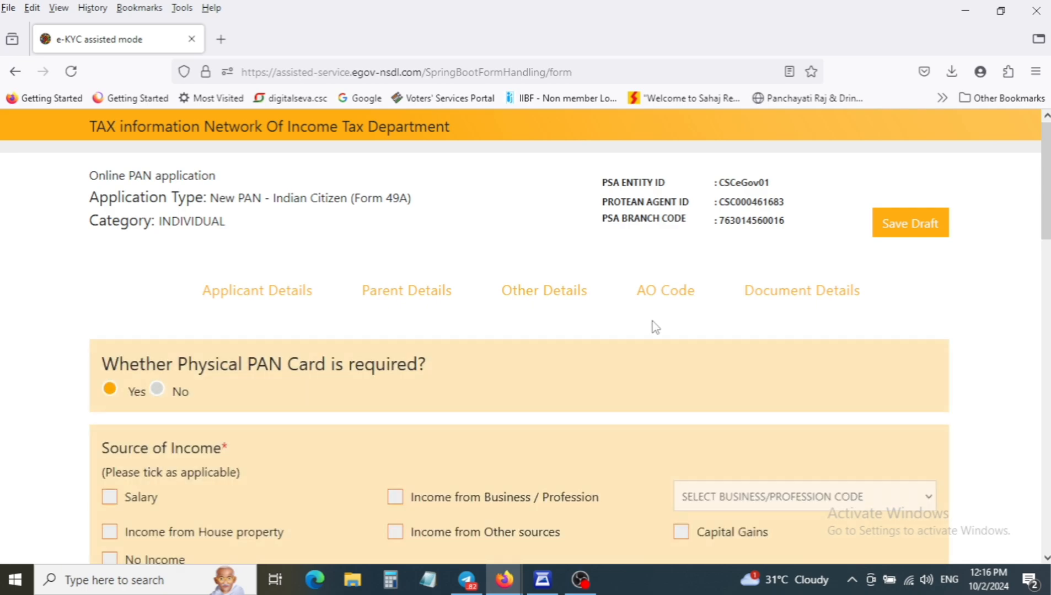
Step: Declare No Income for the applicant and continue to the AO Code step
scroll(540, 264, down, 2)
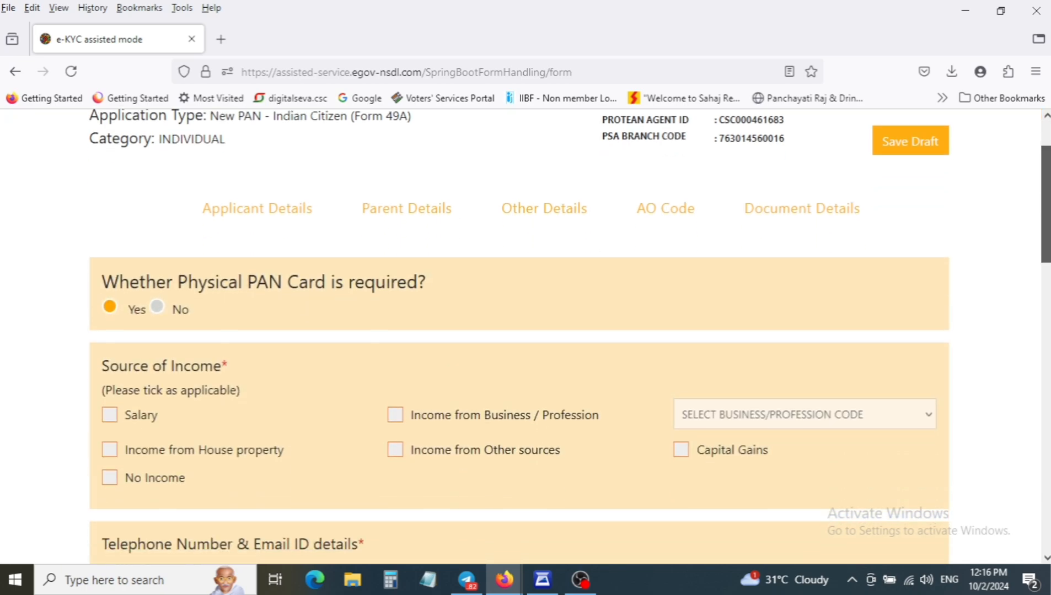
scroll(111, 259, down, 5)
click(109, 258)
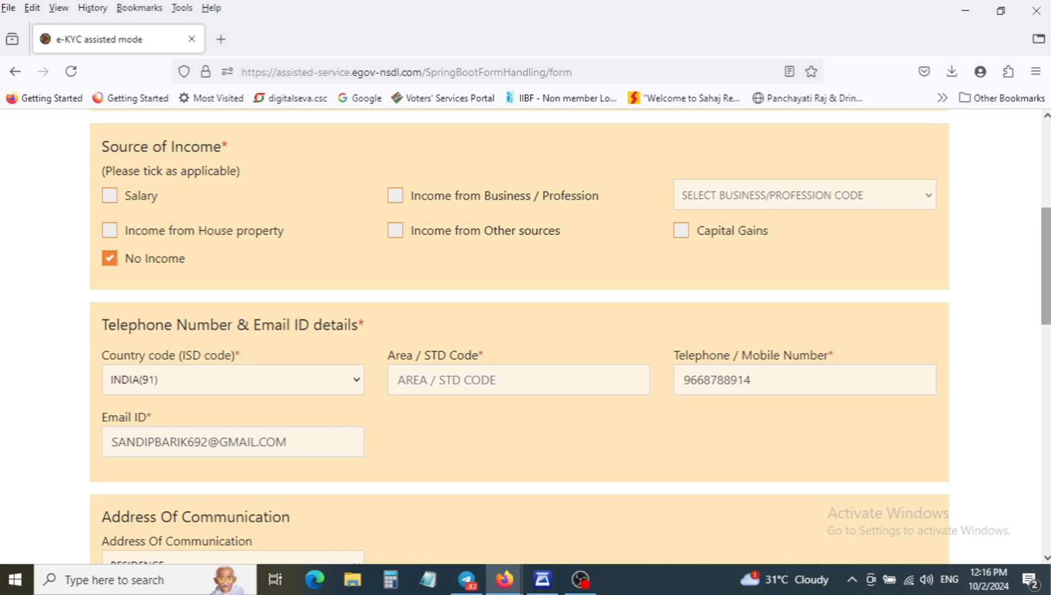
drag(1046, 266, 1046, 414)
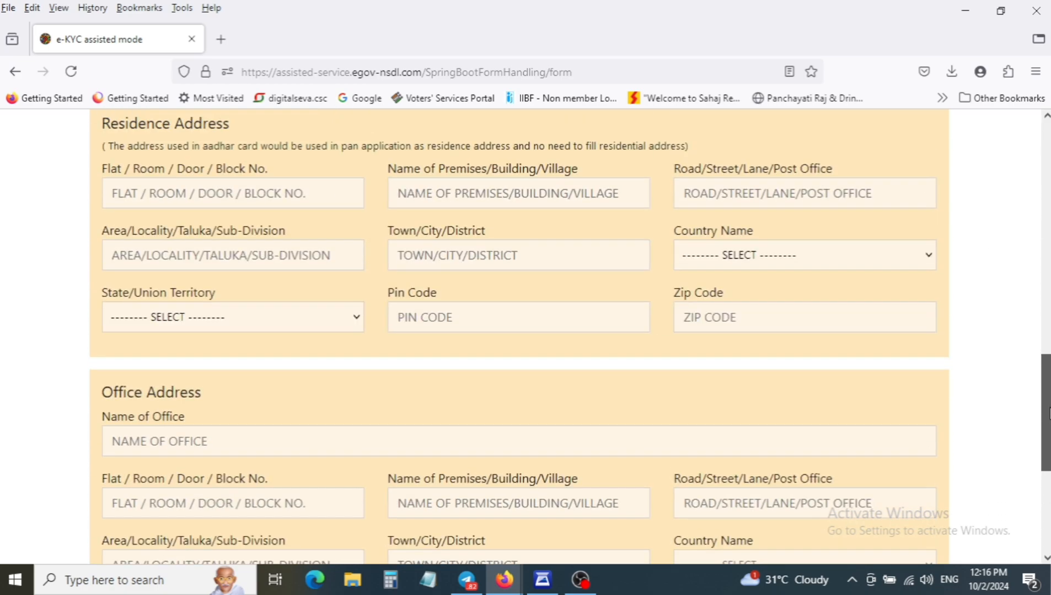
click(263, 195)
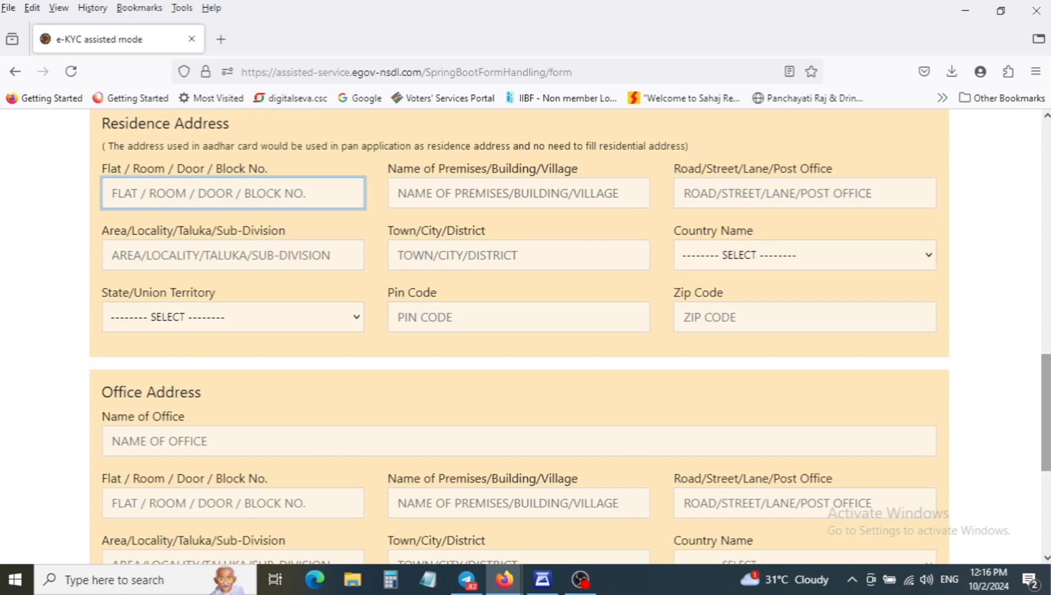
scroll(178, 450, down, 5)
click(928, 521)
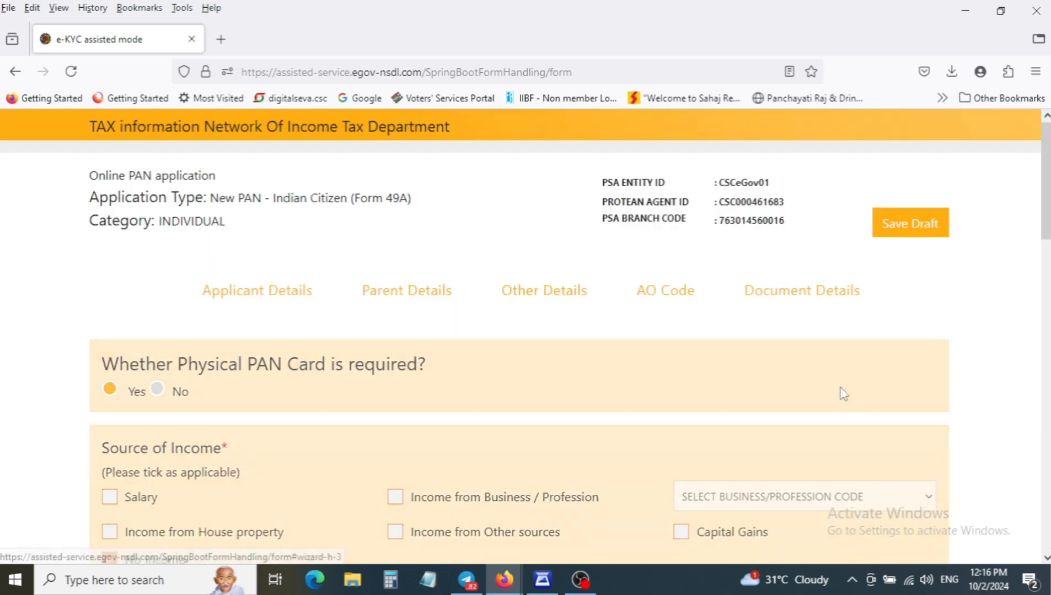
Step: Skip the AO Code page without choosing a state, continuing to Document Details
scroll(896, 457, down, 5)
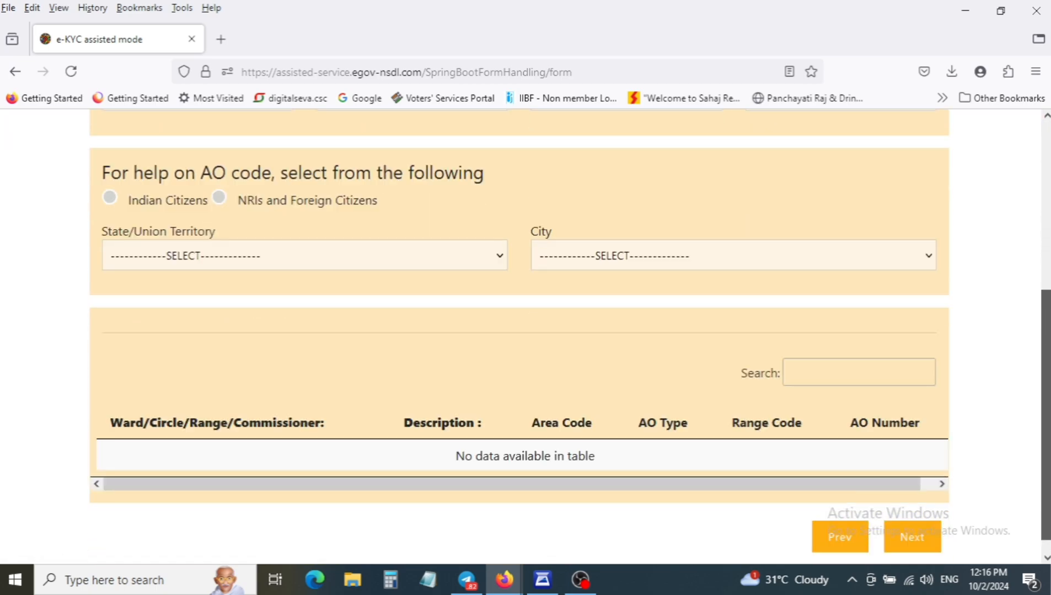
click(270, 263)
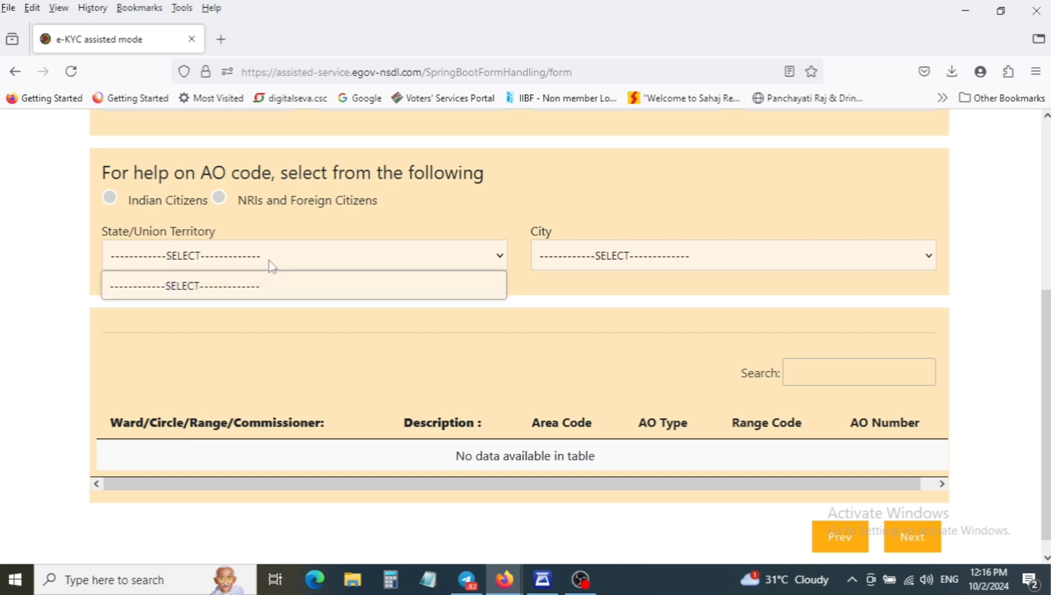
click(270, 266)
scroll(1045, 414, down, 1)
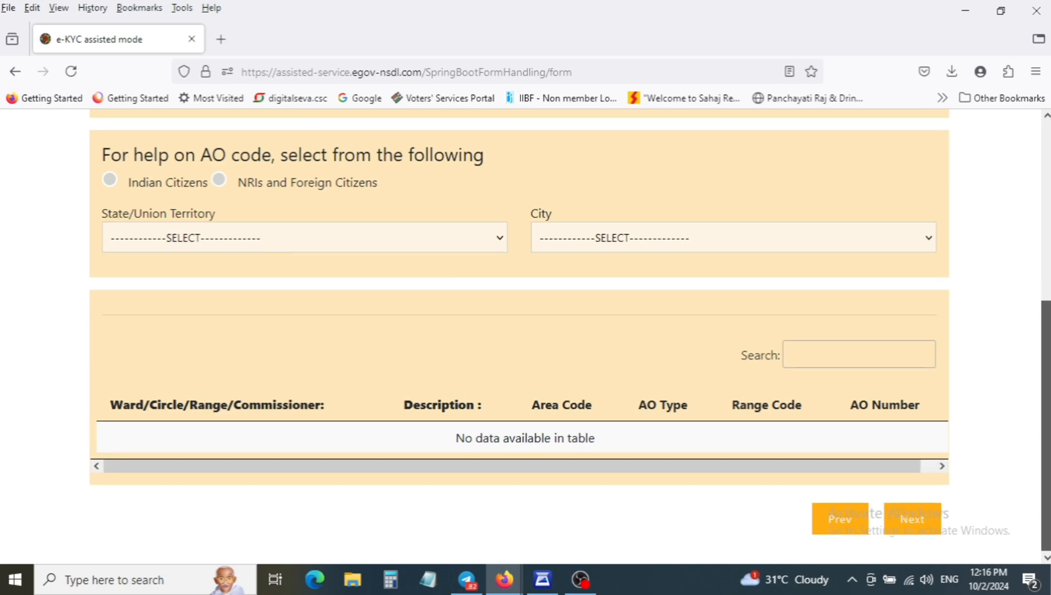
click(912, 520)
Step: Enter the place of application and submit the form
scroll(510, 338, down, 1)
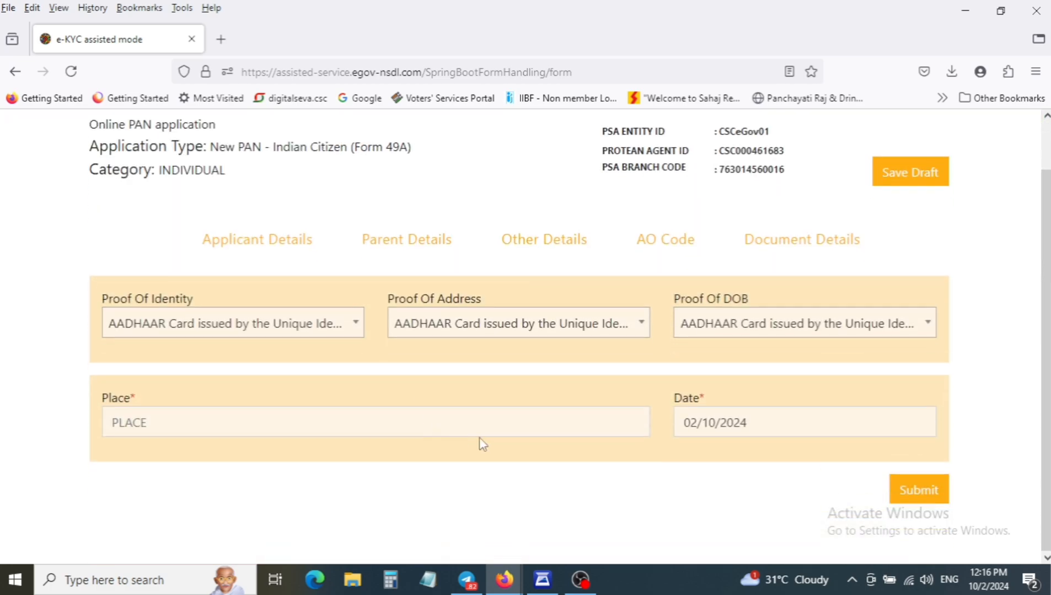
click(240, 430)
text(KHUA)
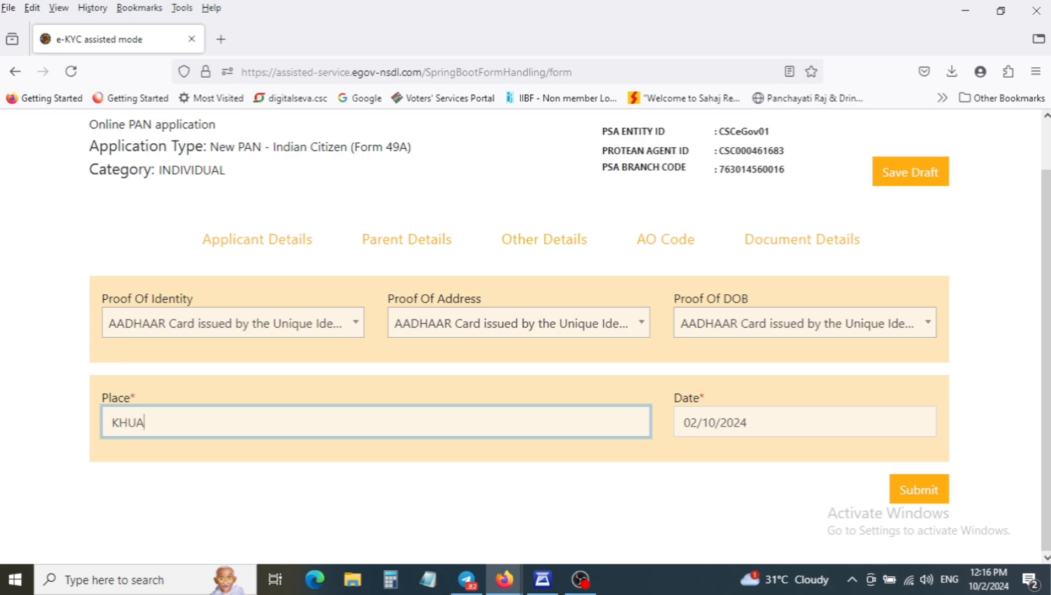
text(D)
key(BackSpace)
click(918, 491)
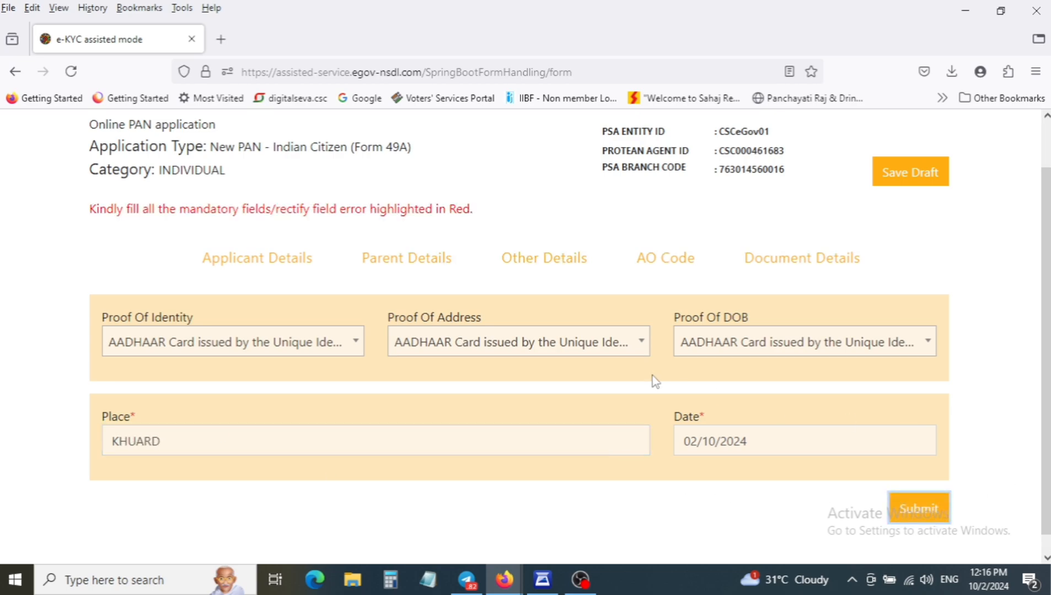
Step: Return to the AO Code section and open the State/Union Territory list
scroll(634, 297, down, 1)
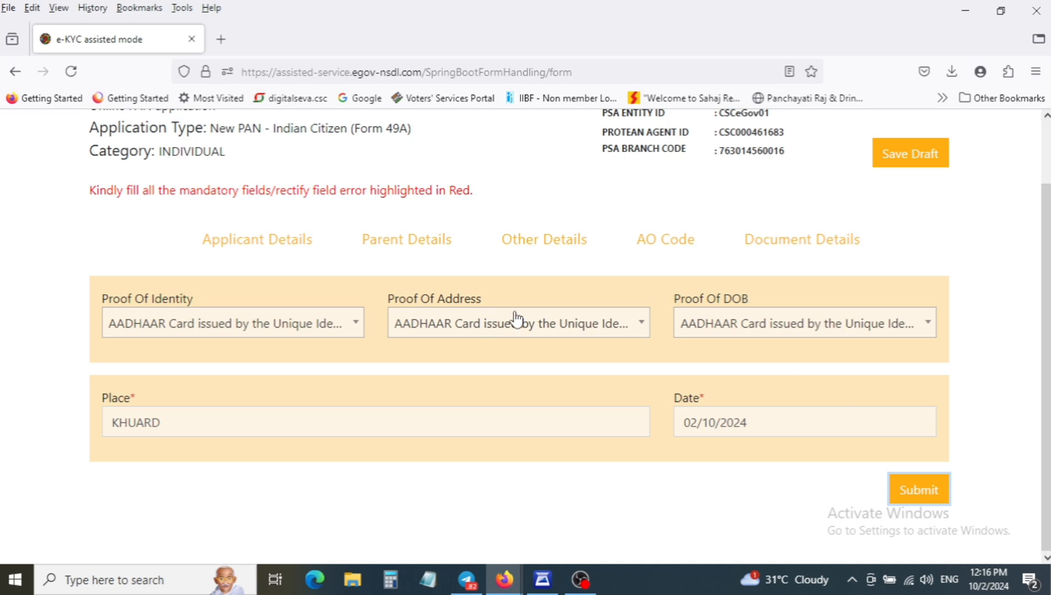
click(664, 248)
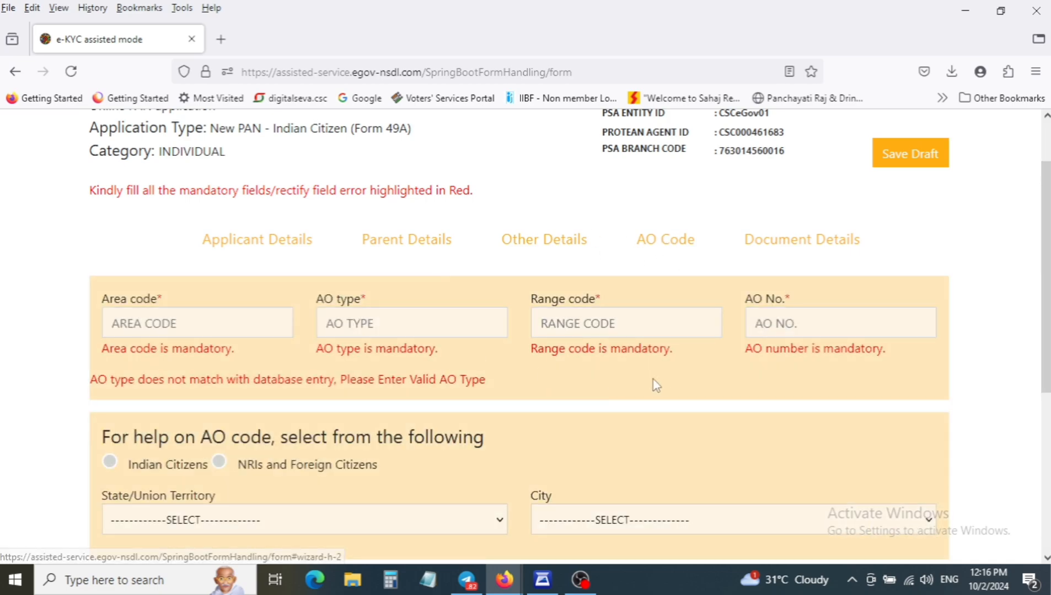
scroll(655, 385, down, 5)
click(367, 258)
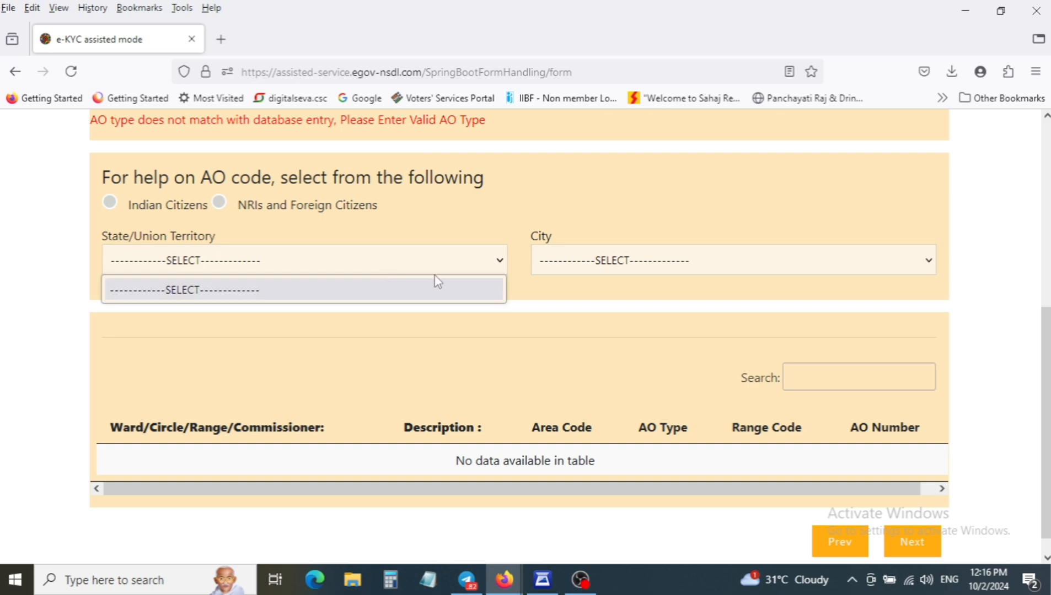
Step: Switch the AO code help from NRIs and Foreign Citizens to Indian Citizens
scroll(434, 276, up, 4)
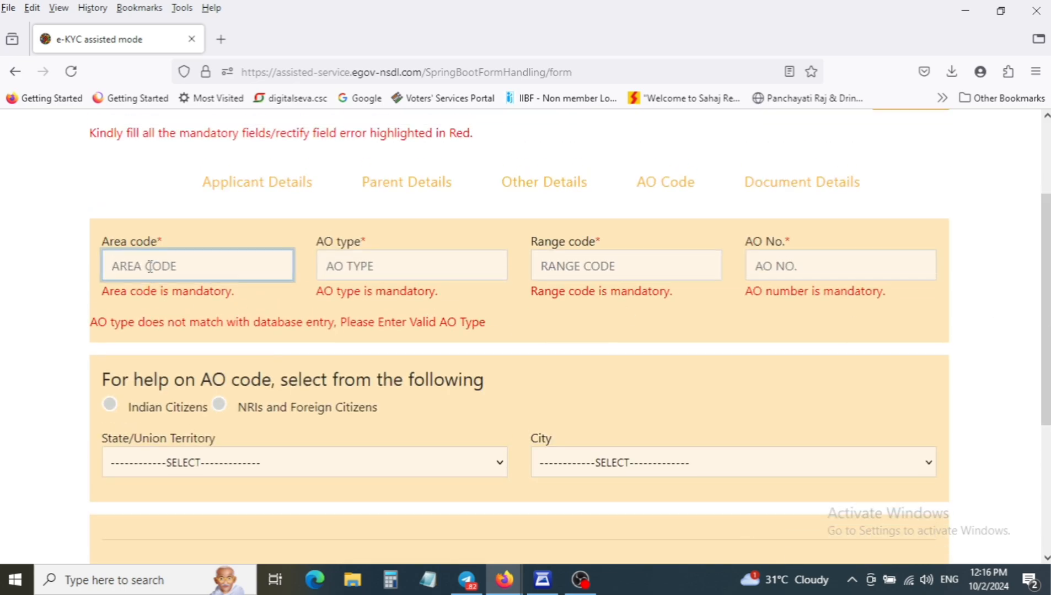
key(Tab)
key(Tab)
key(Tab)
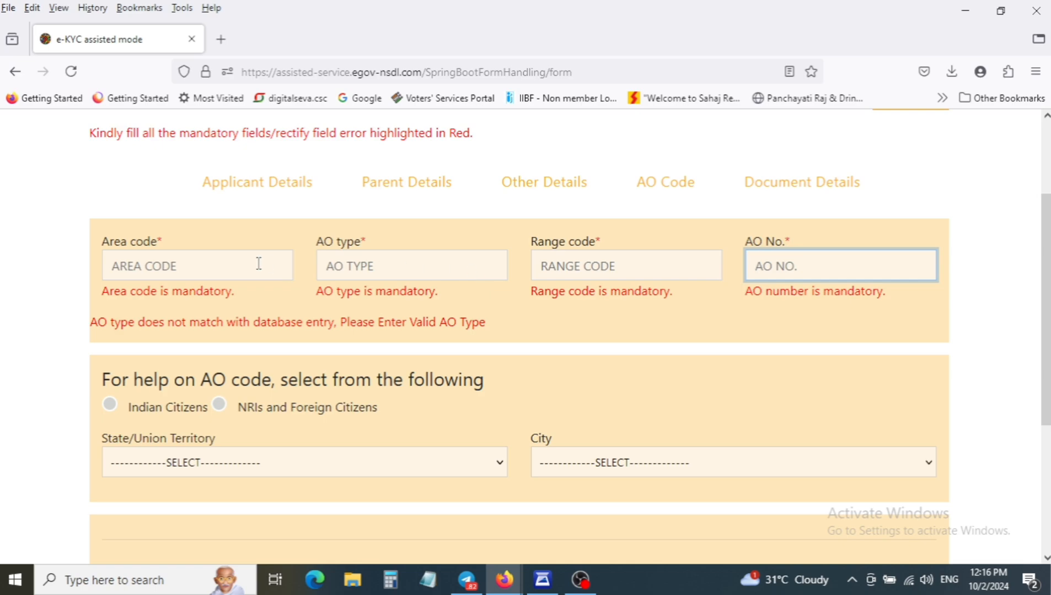
click(259, 264)
scroll(821, 403, down, 4)
click(257, 272)
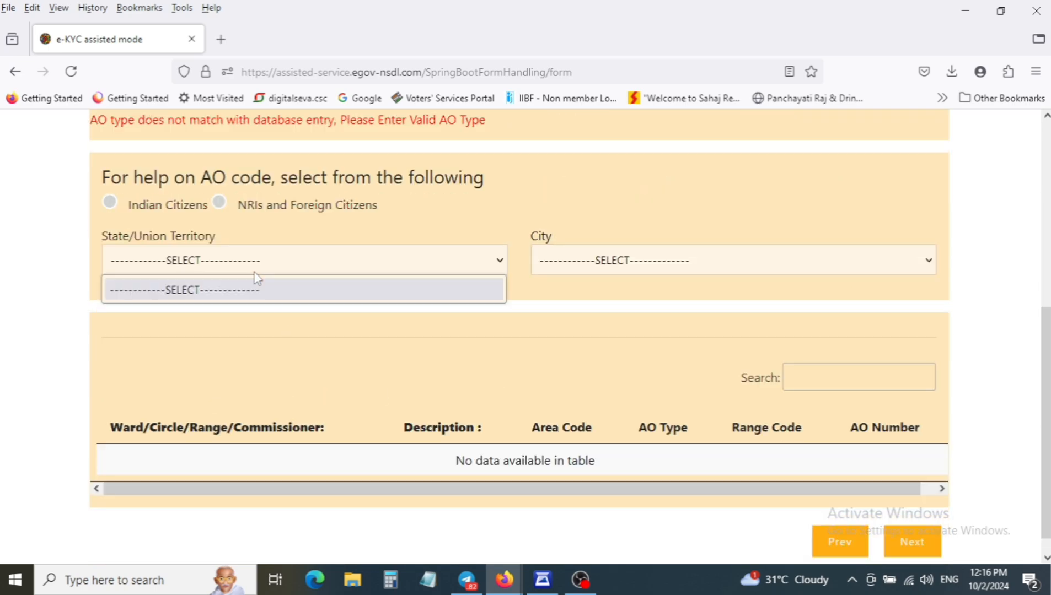
click(257, 272)
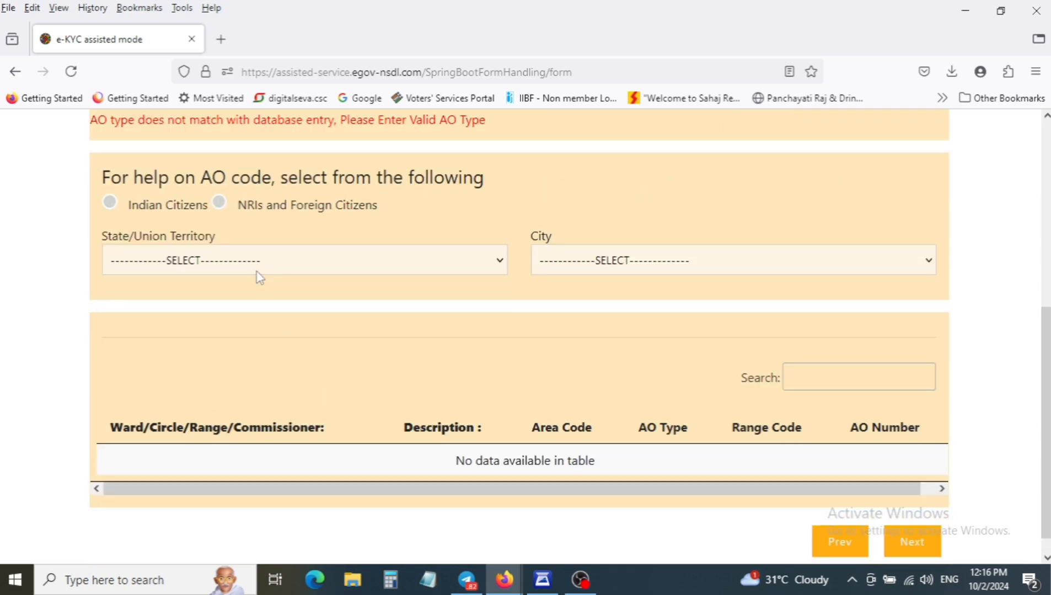
click(219, 201)
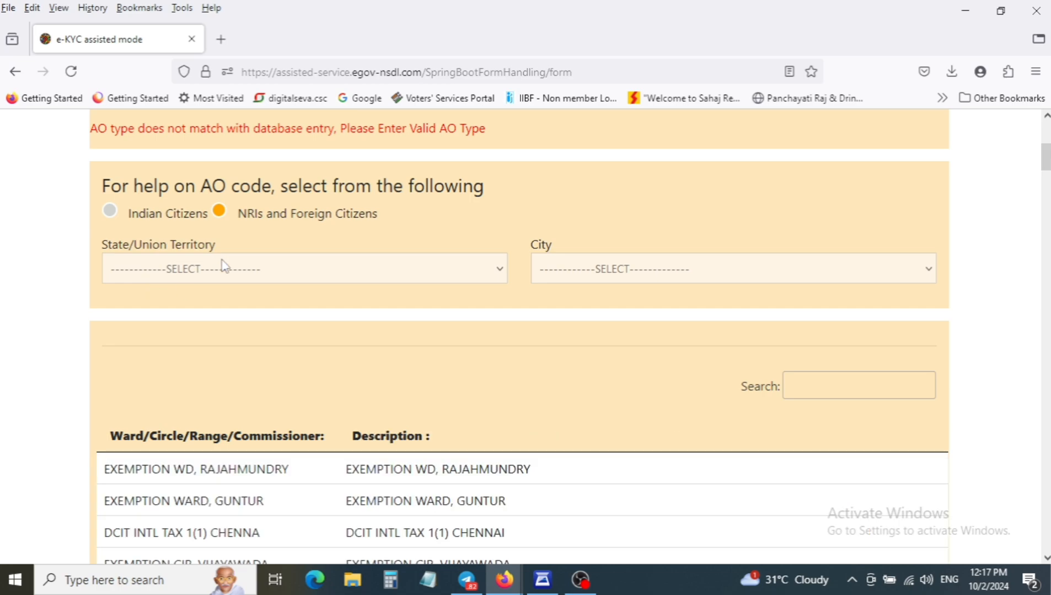
click(110, 211)
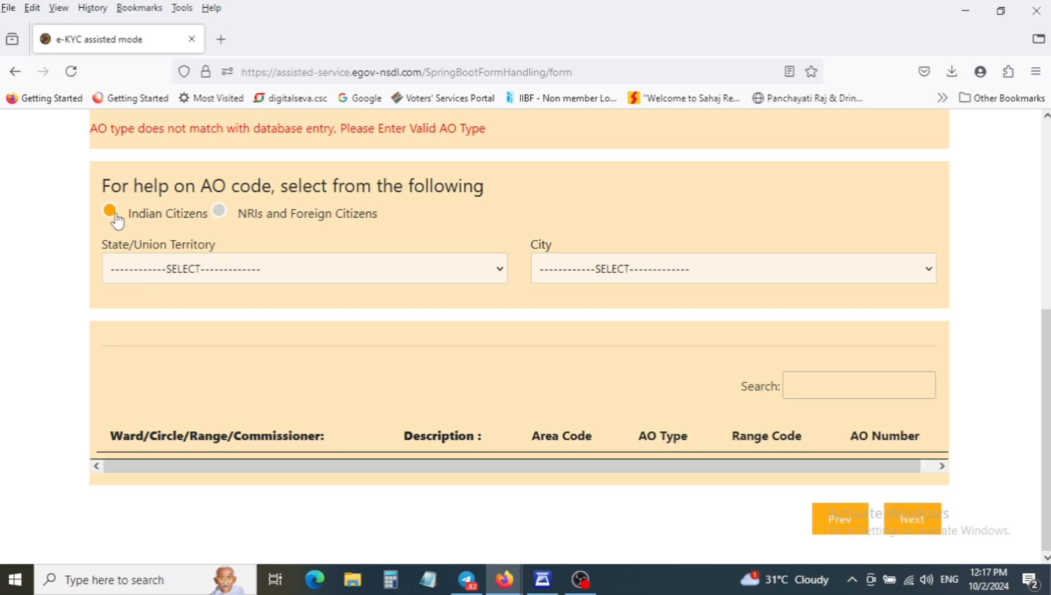
Step: Pick state ODISHA and city BALESWAR to load the Balasore AO codes
click(277, 276)
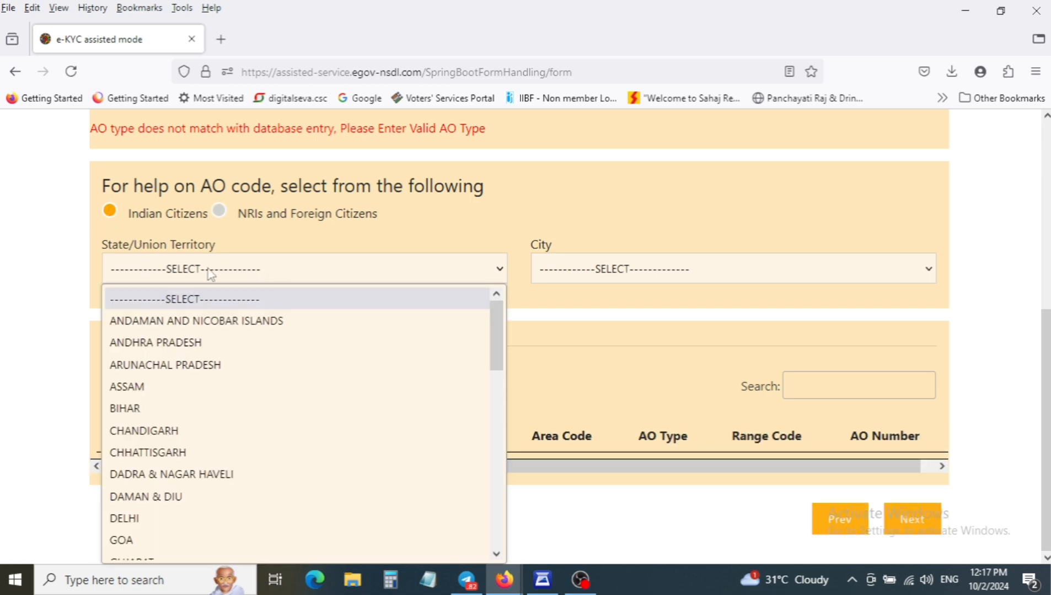
key(o)
key(Return)
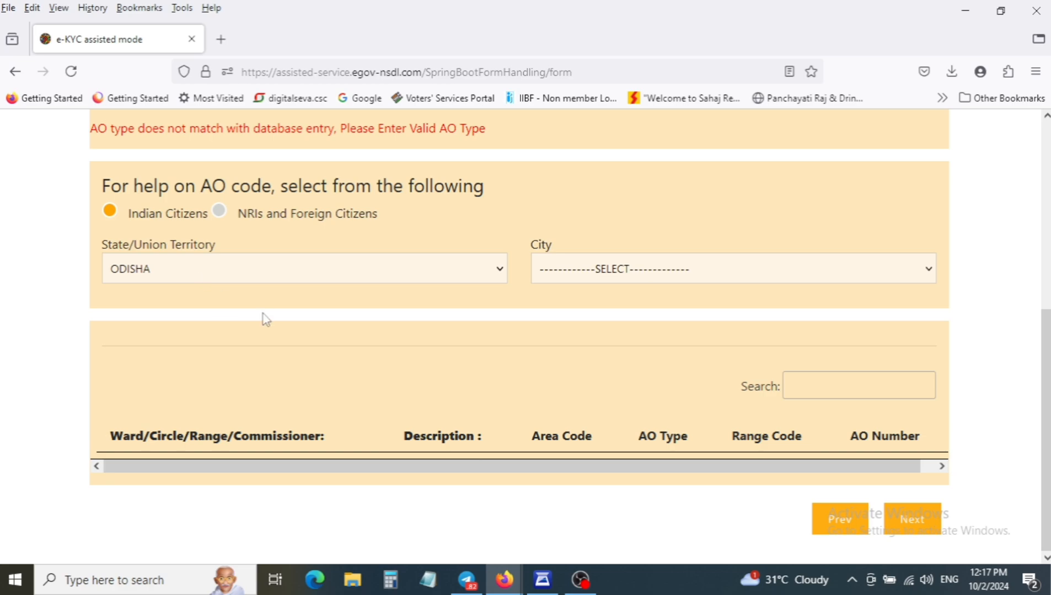
click(630, 275)
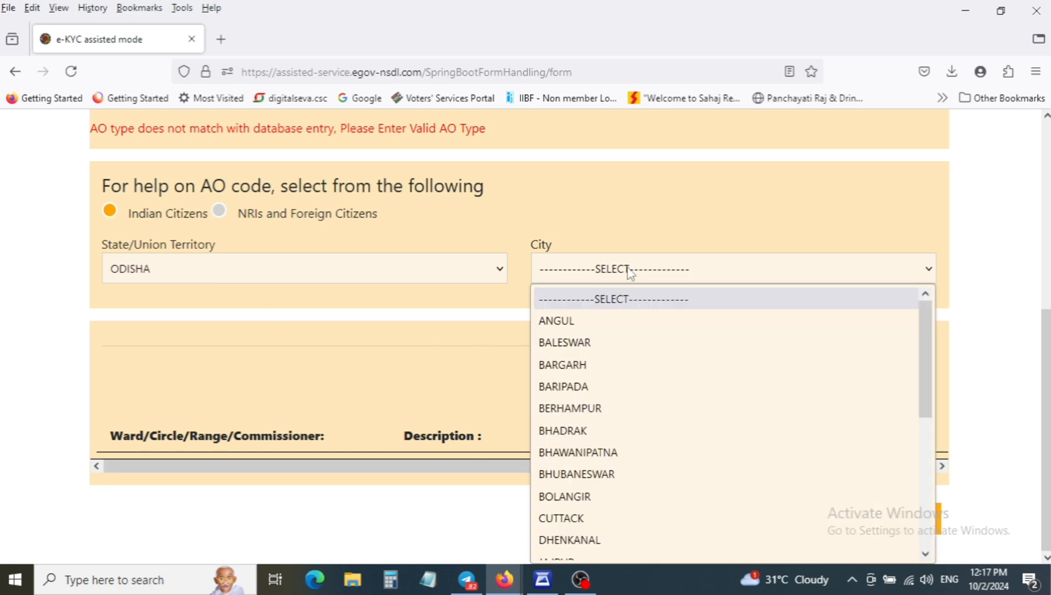
click(607, 343)
Step: Continue with AO code BBN, W, 4, 91 to the Document Details section
scroll(792, 437, down, 1)
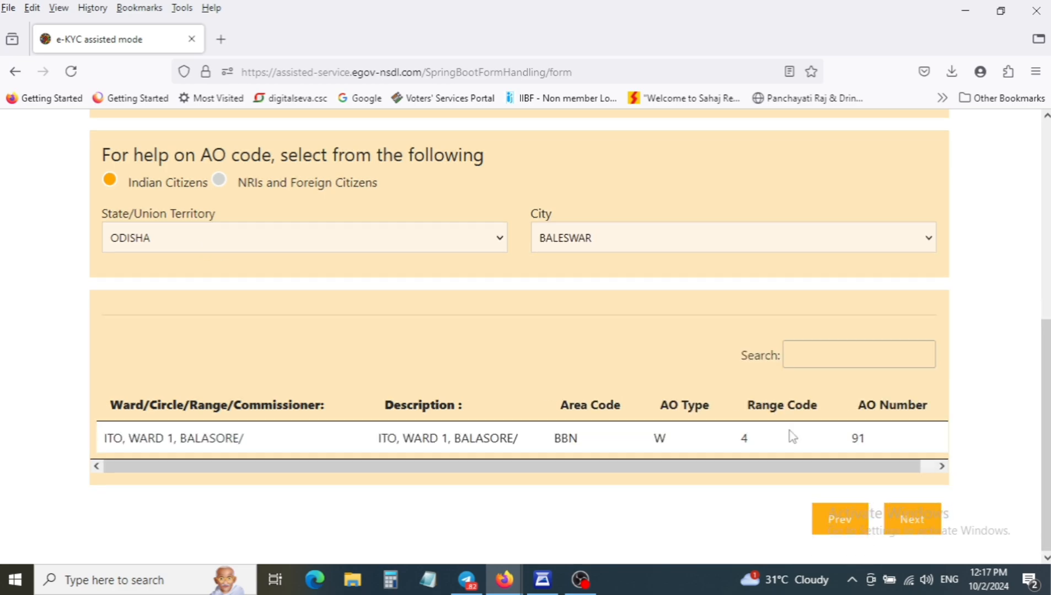
mouse_move(1046, 457)
mouse_down()
mouse_move(1046, 266)
mouse_move(1046, 449)
mouse_up()
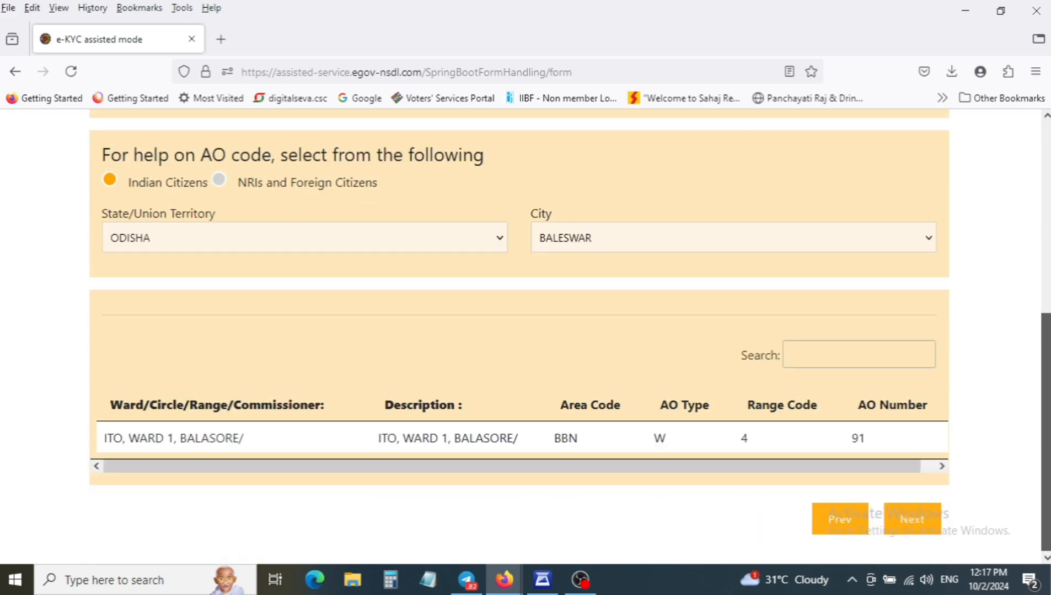
click(925, 523)
scroll(1039, 483, down, 1)
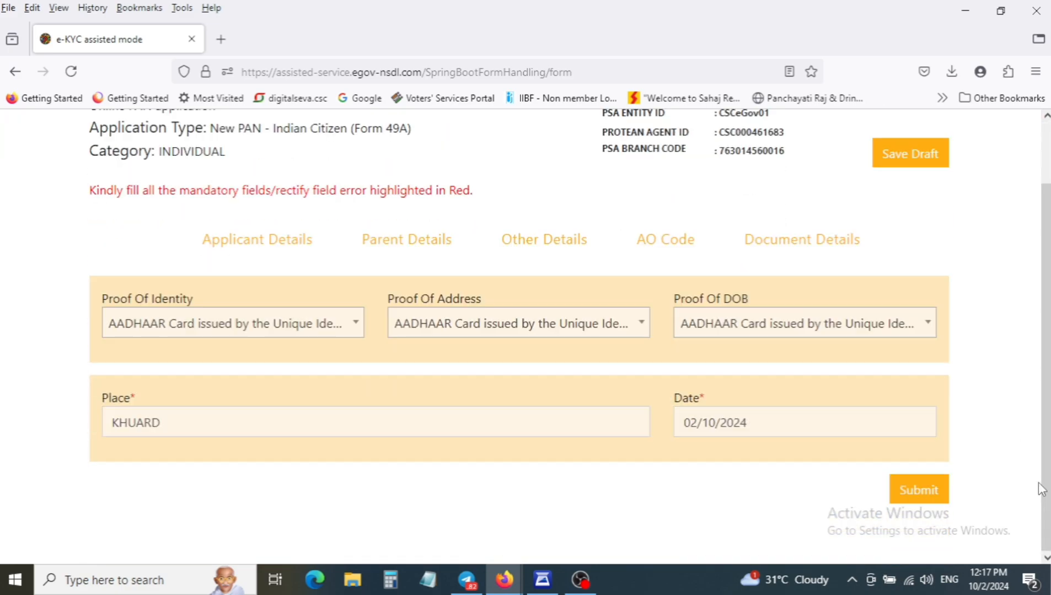
Step: Submit Form 49A, review the summary page, and confirm the application
click(920, 494)
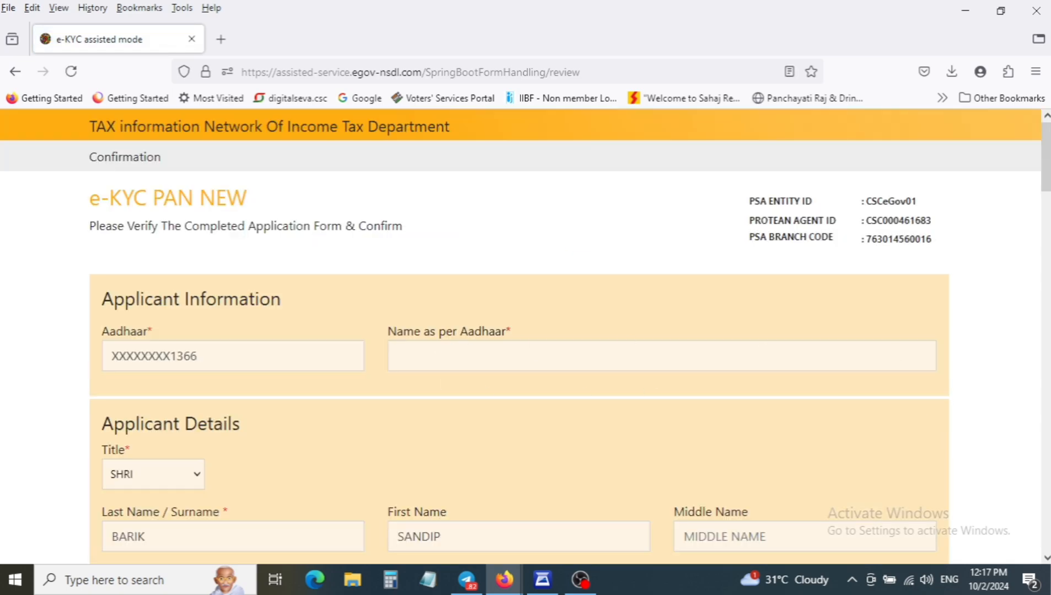
drag(1046, 175, 1043, 524)
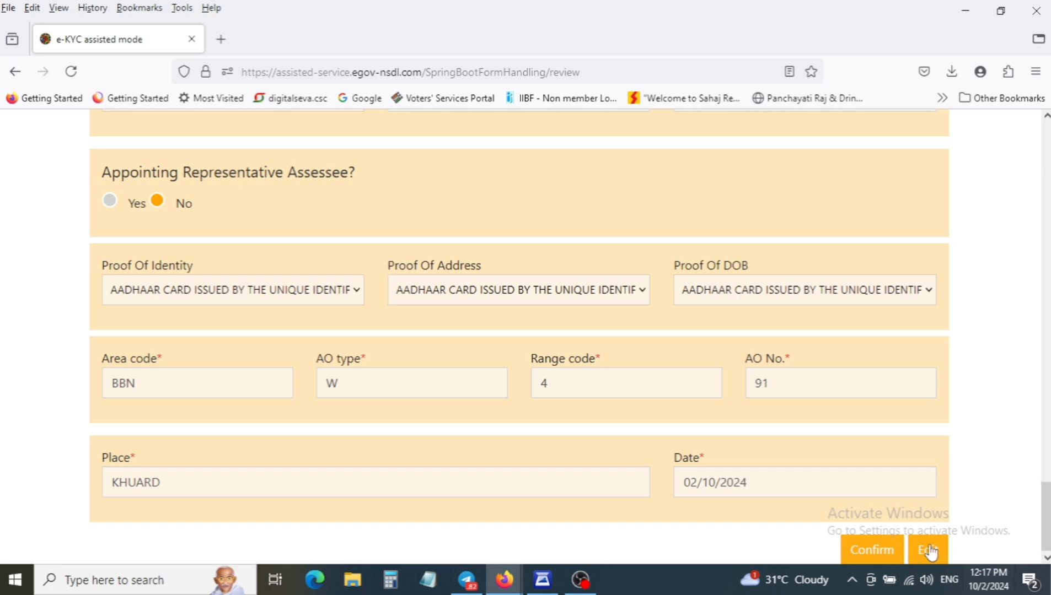
click(877, 551)
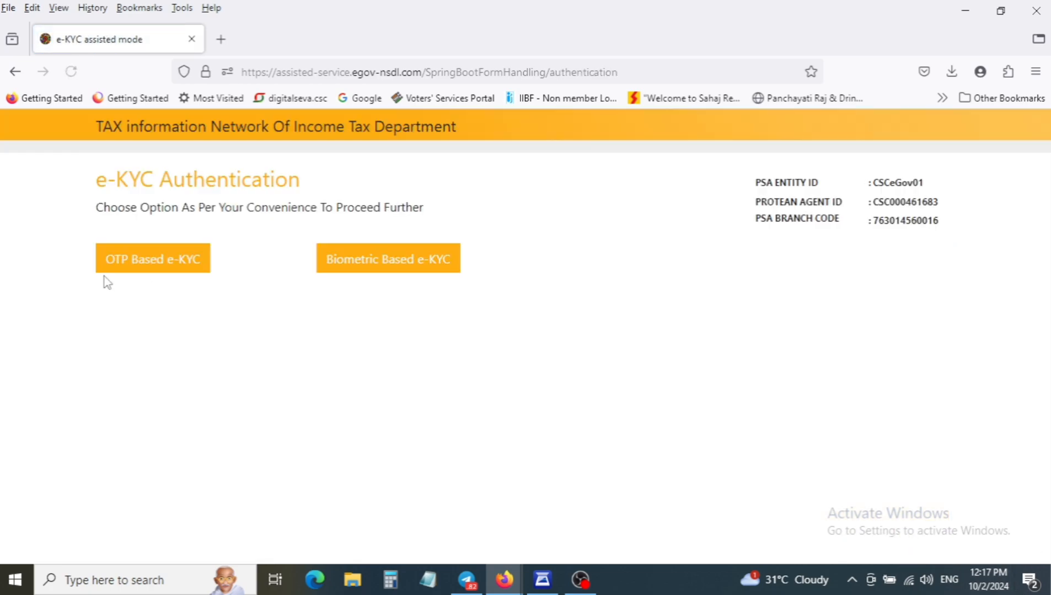
Step: Complete OTP-based Aadhaar e-KYC with the received OTP and acknowledge the success message
click(162, 261)
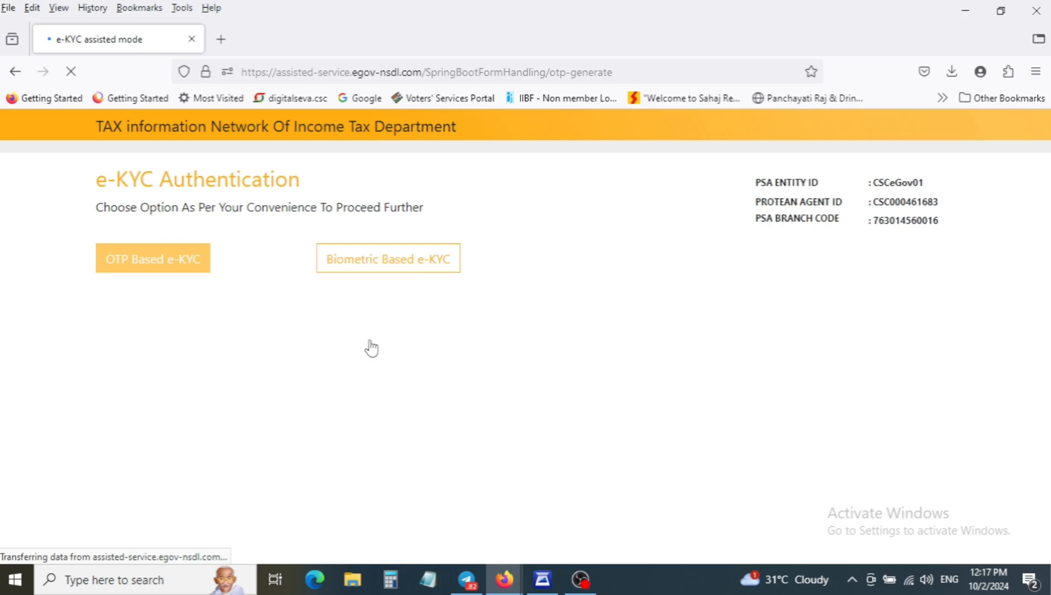
click(270, 318)
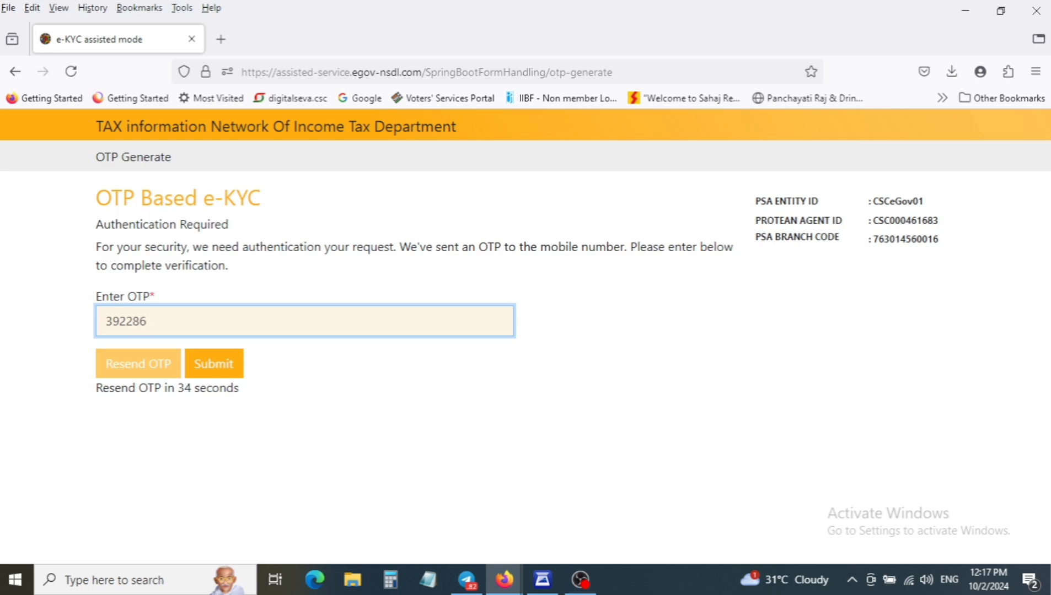
click(209, 367)
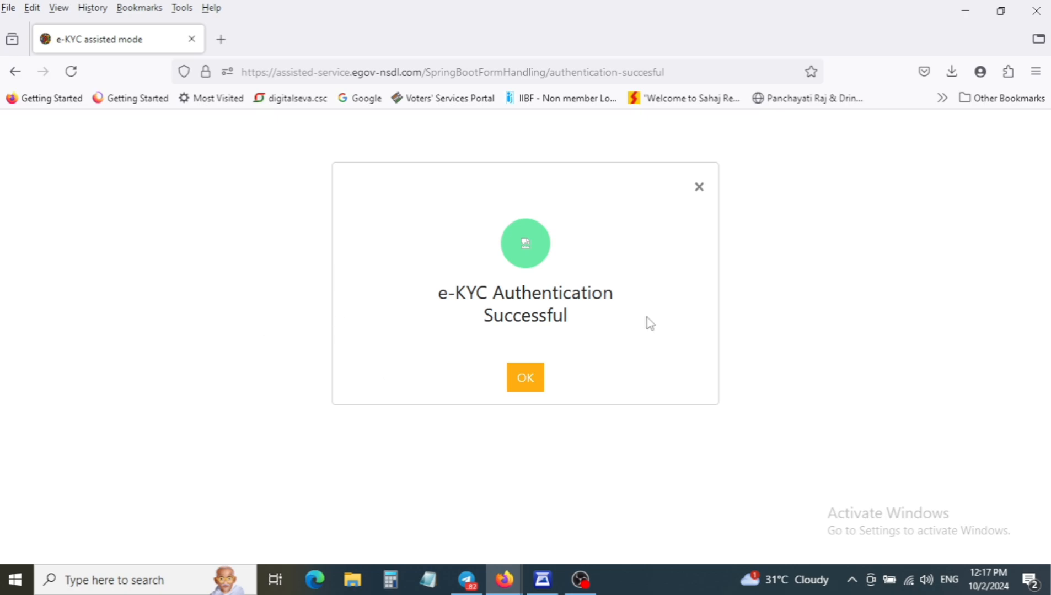
click(540, 378)
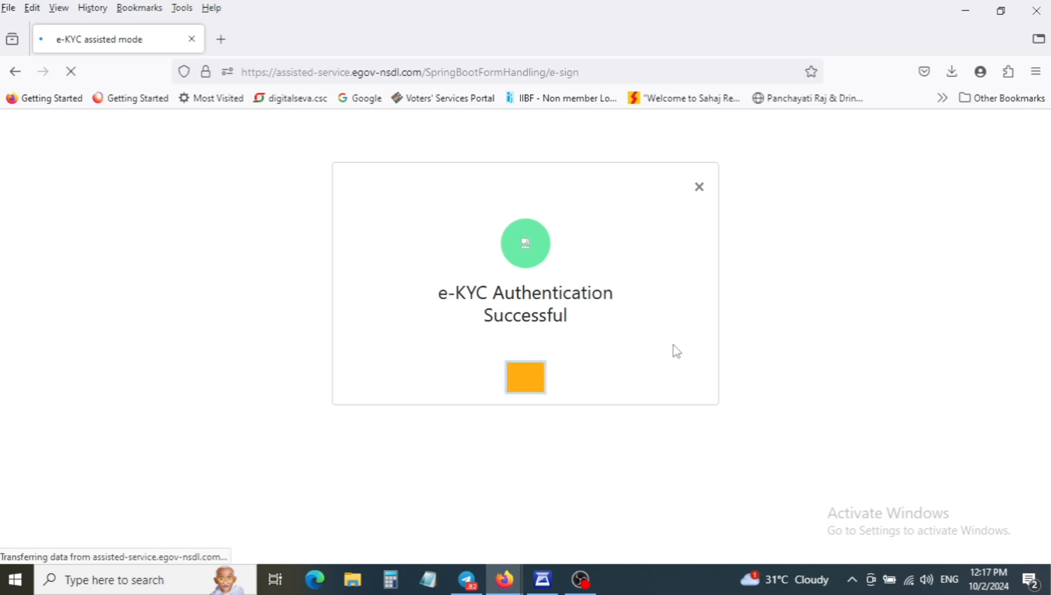
click(207, 307)
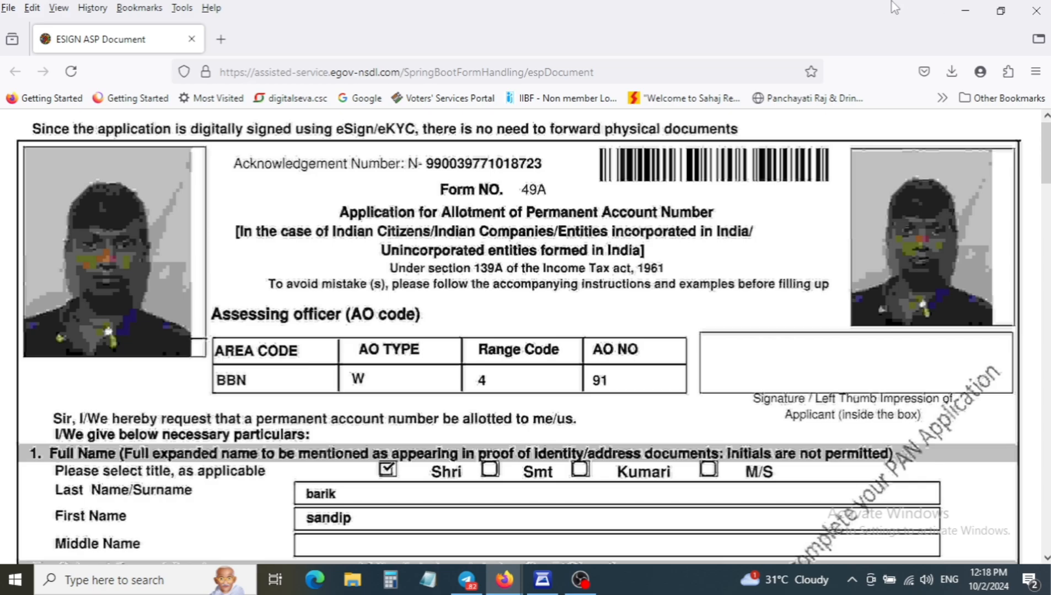
scroll(485, 300, down, 5)
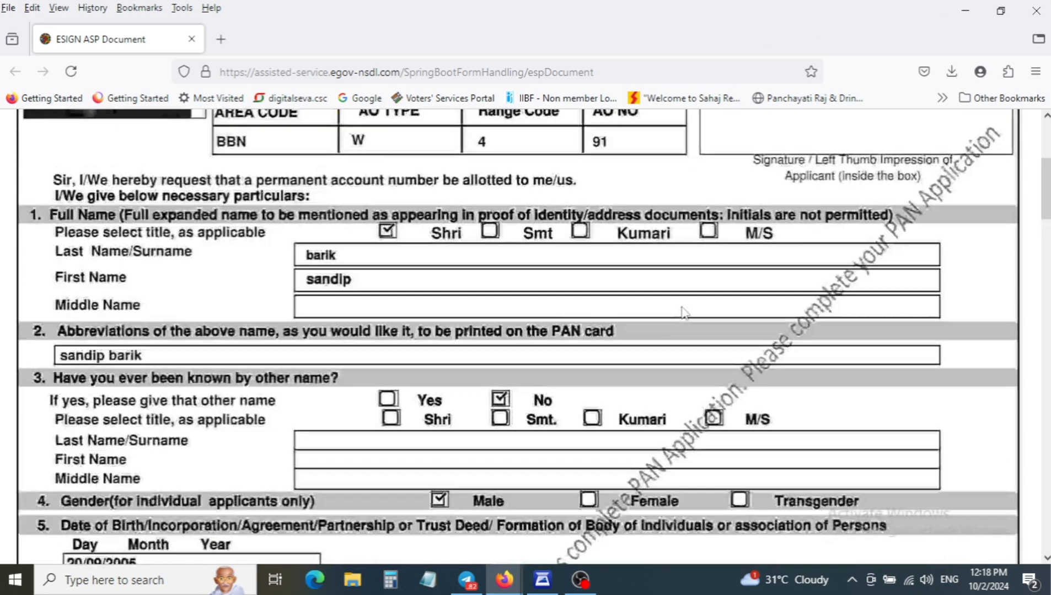
scroll(485, 301, up, 2)
scroll(943, 411, up, 2)
scroll(942, 411, down, 15)
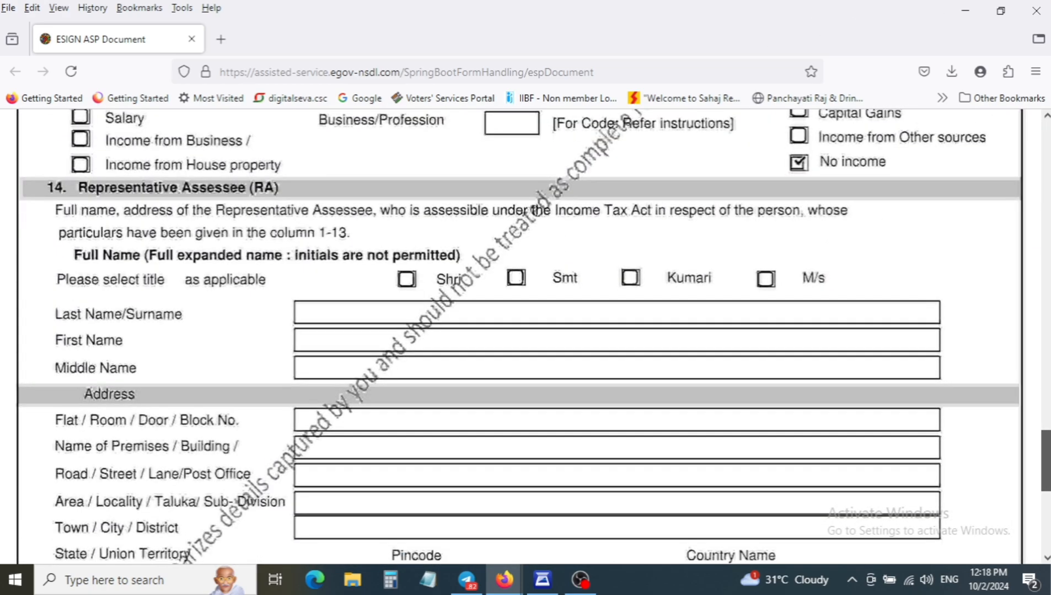
scroll(942, 411, up, 7)
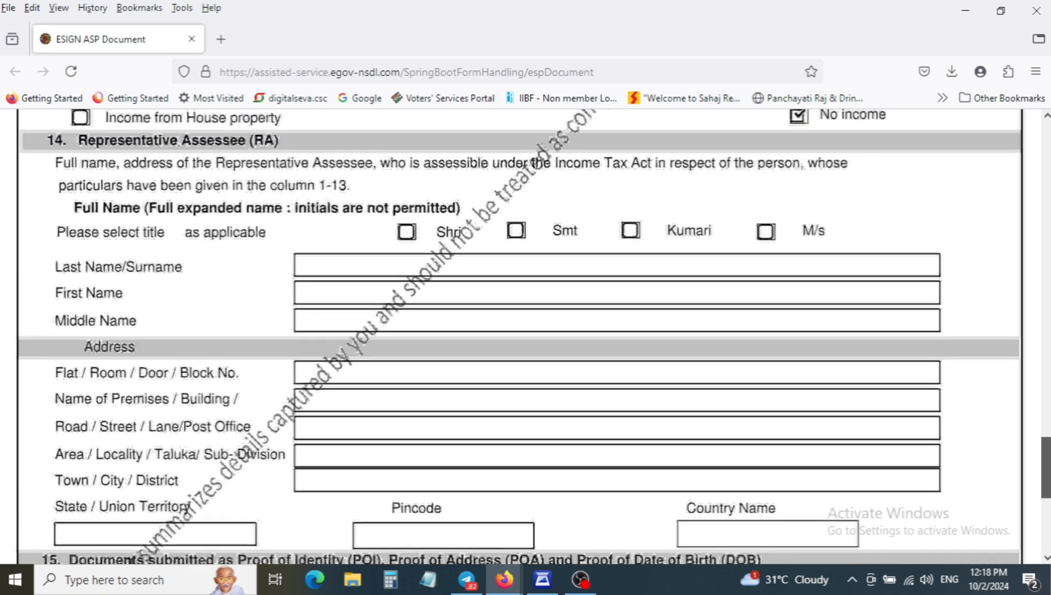
scroll(519, 336, up, 3)
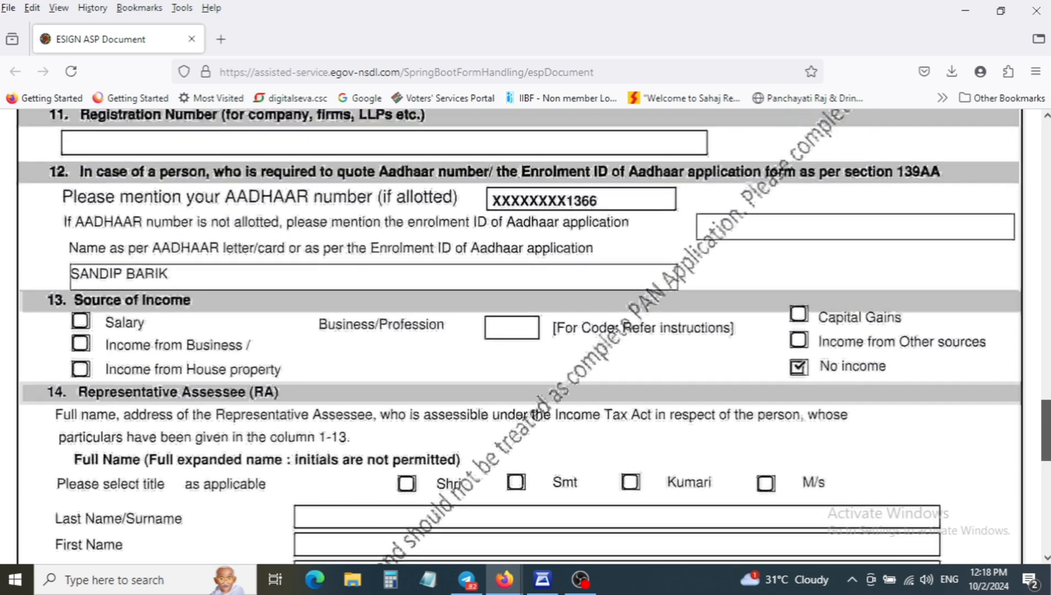
scroll(518, 336, up, 2)
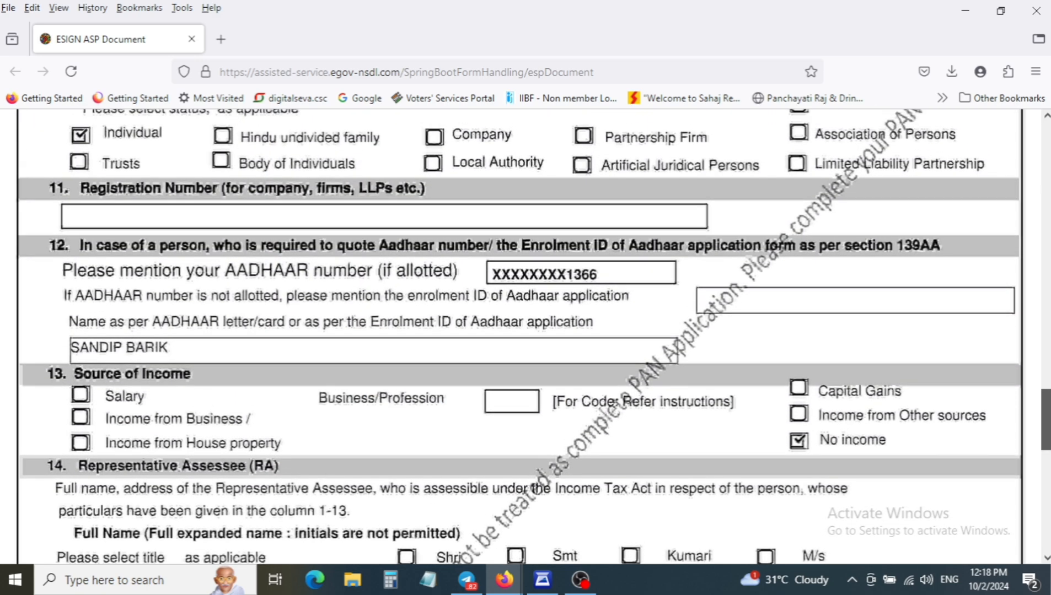
scroll(518, 336, up, 20)
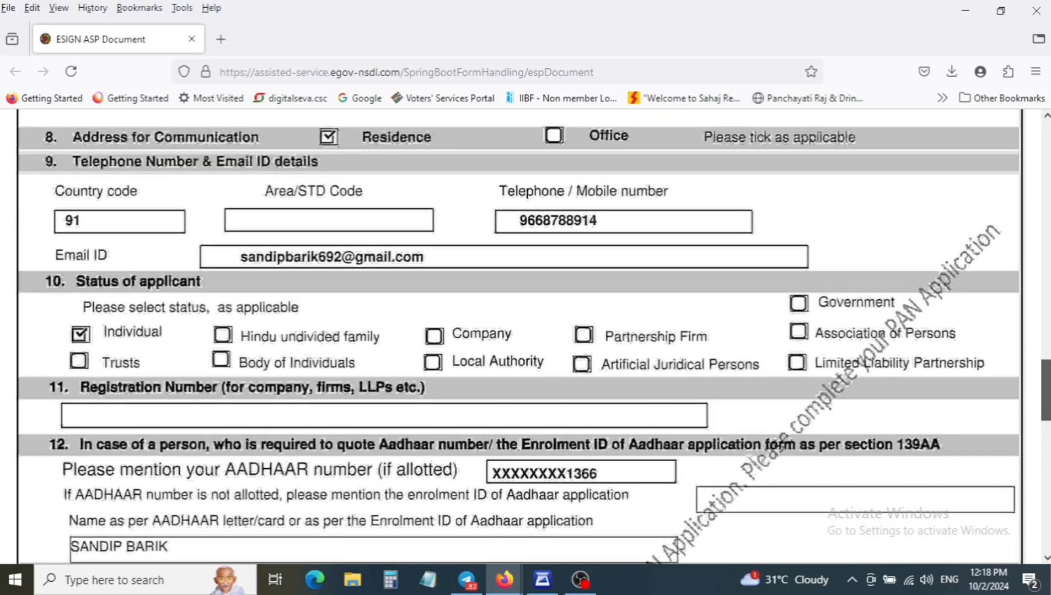
scroll(518, 337, up, 15)
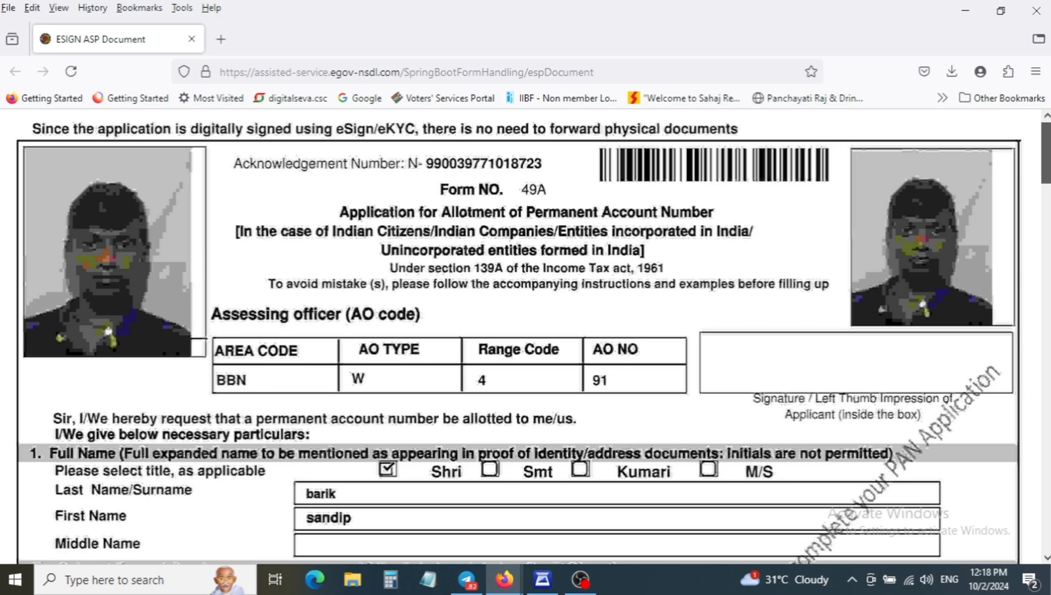
scroll(519, 336, down, 18)
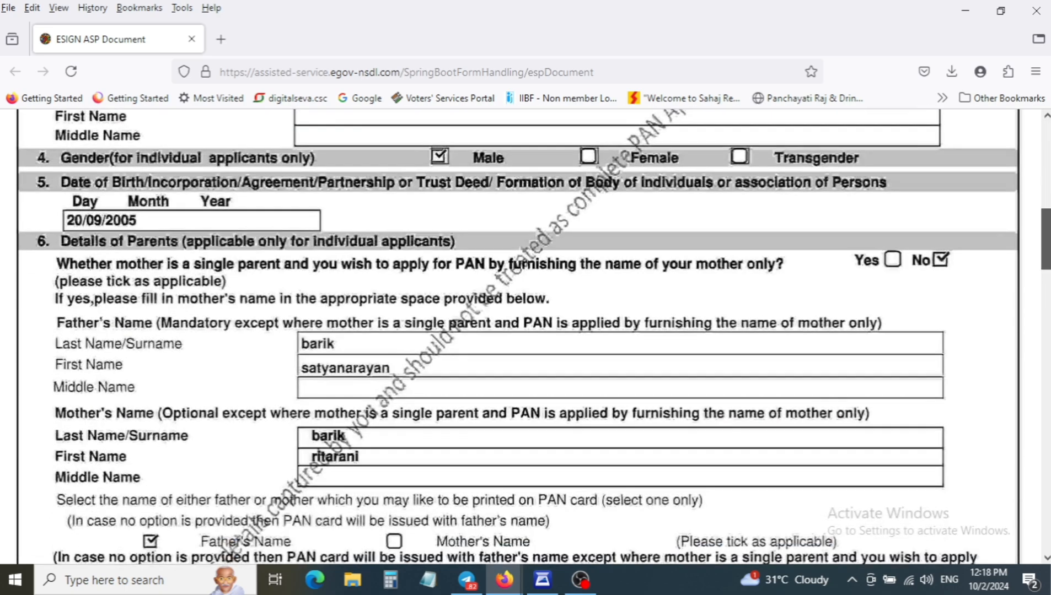
scroll(518, 337, up, 3)
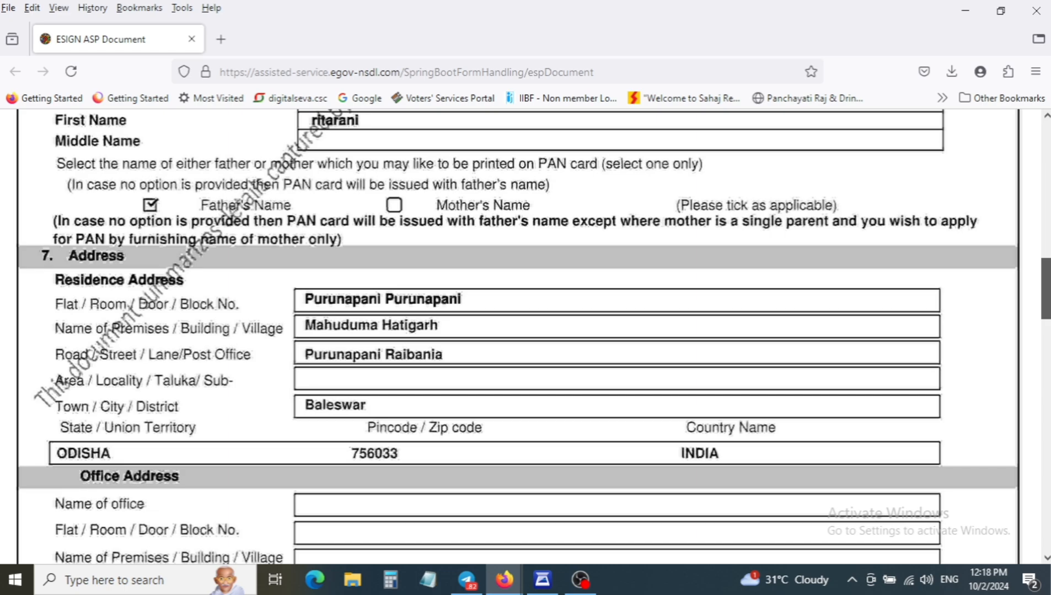
scroll(518, 337, up, 15)
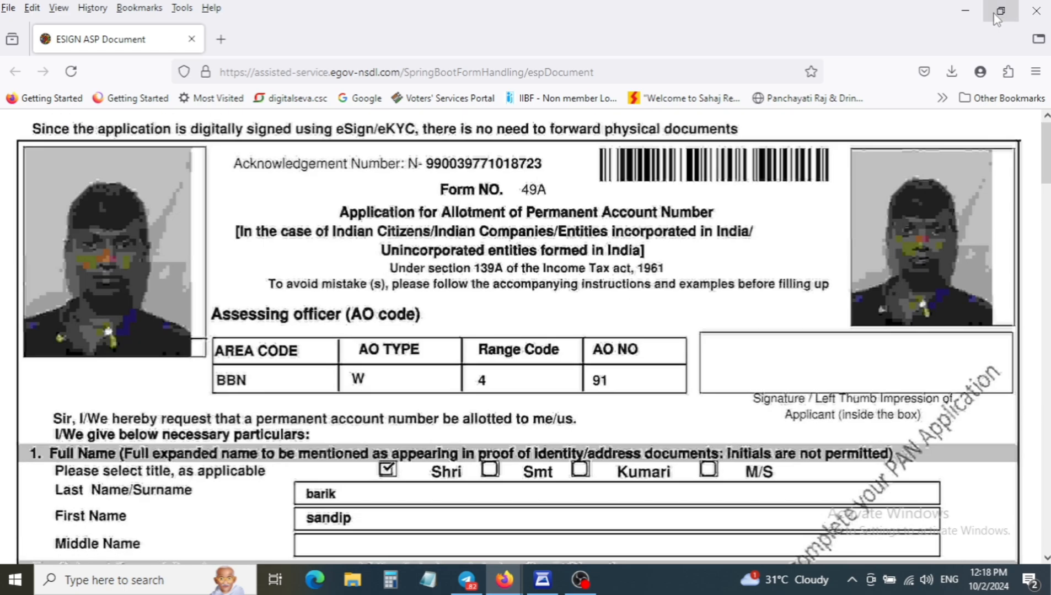
click(965, 11)
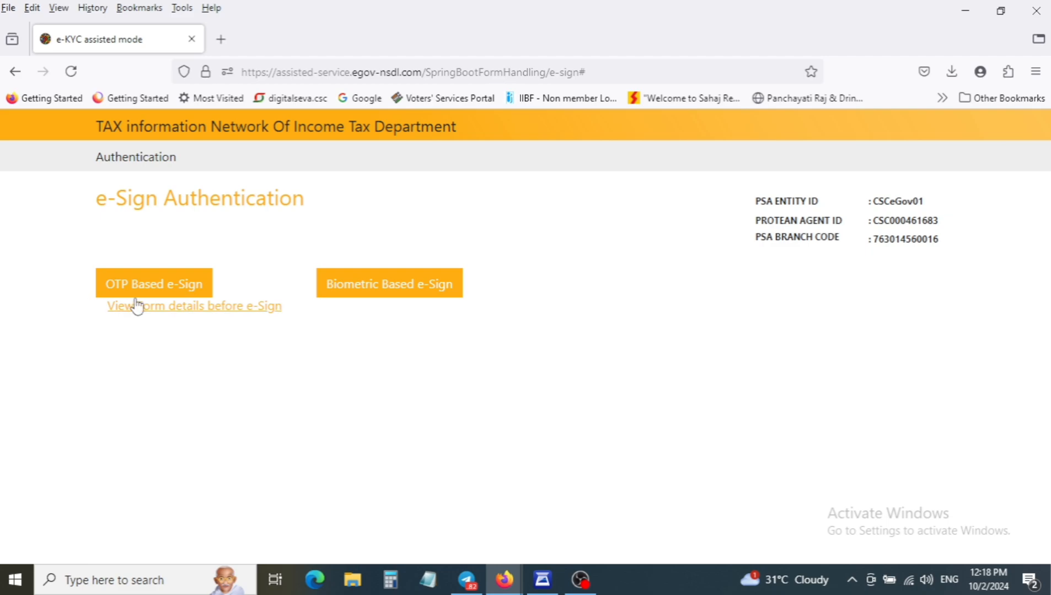
Step: Choose OTP-based e-Sign, tick the authorization box, and enter the applicant's Aadhaar number
click(142, 285)
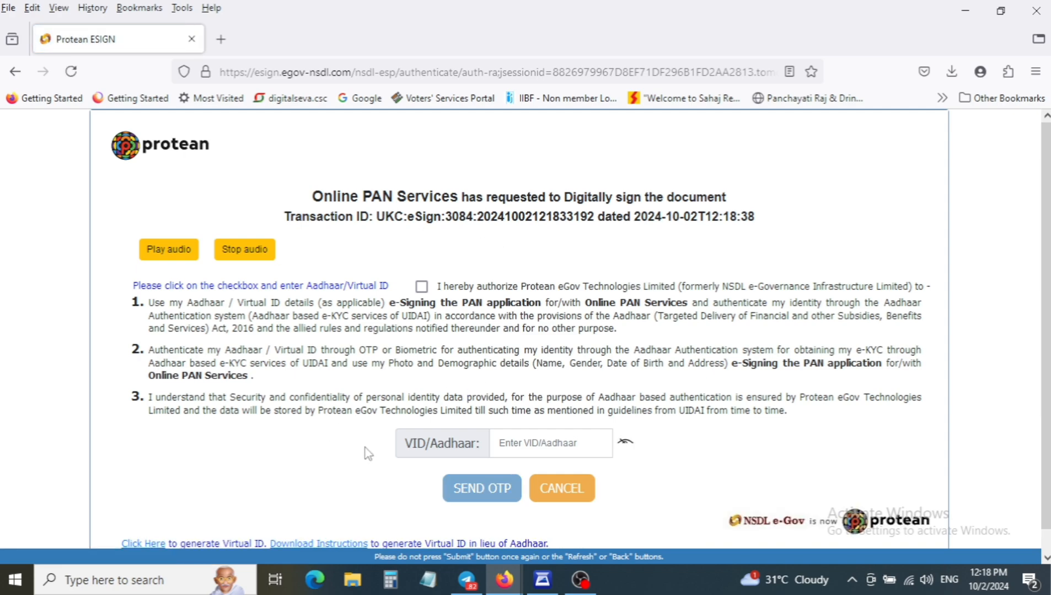
click(421, 287)
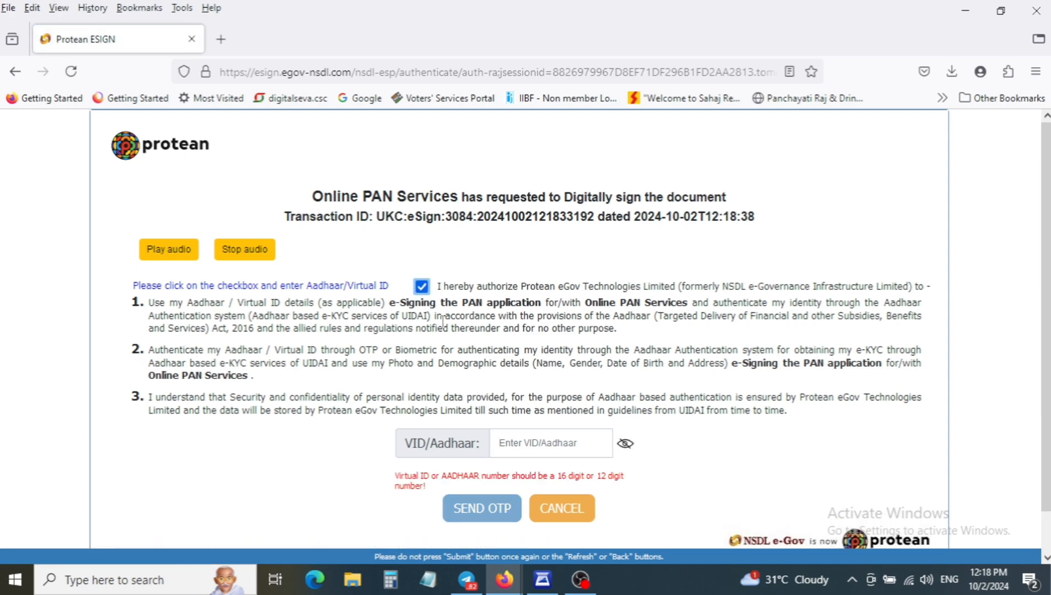
click(543, 455)
text(123)
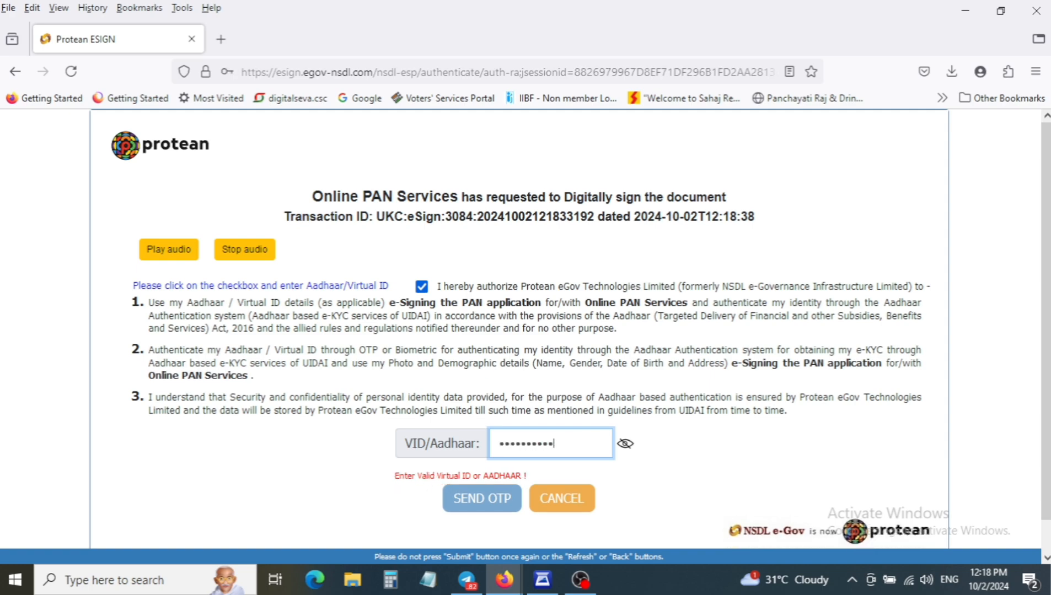
text(45)
Step: Request and verify the signing OTP, declining Firefox's offer to save credentials
click(488, 492)
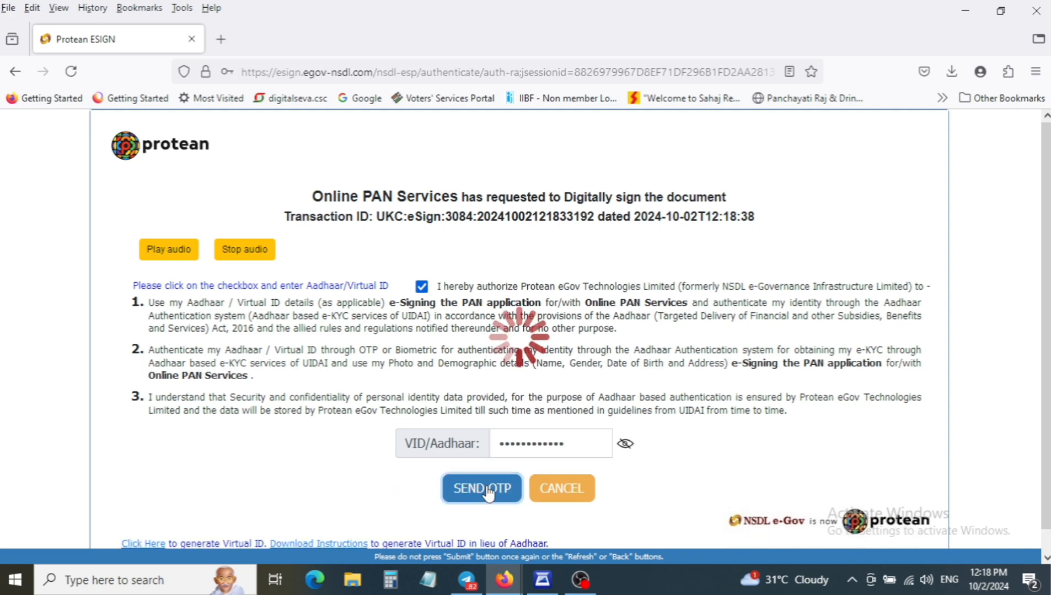
click(547, 439)
drag(1045, 349, 1043, 411)
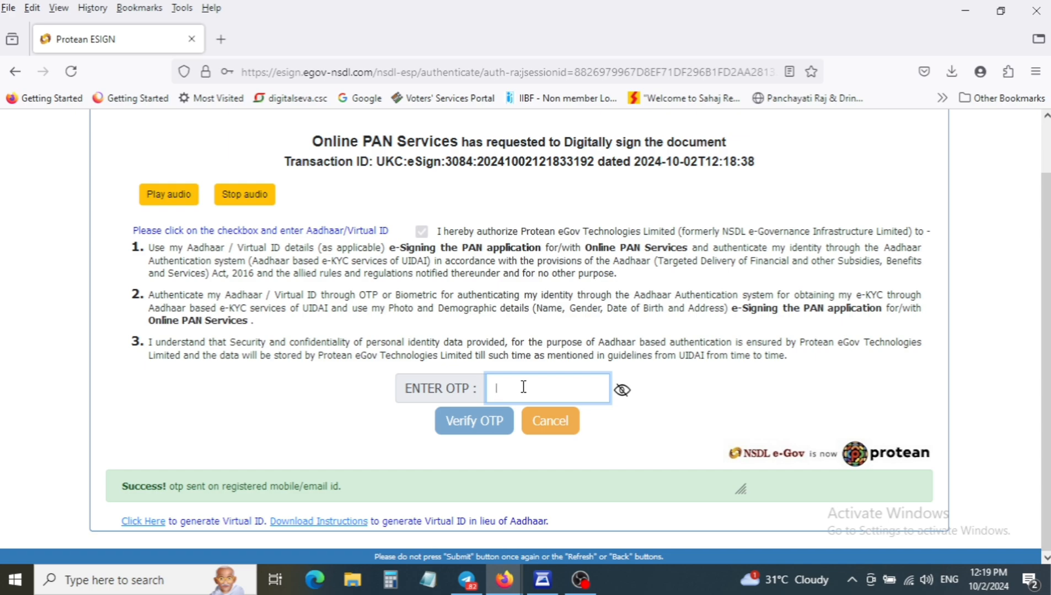
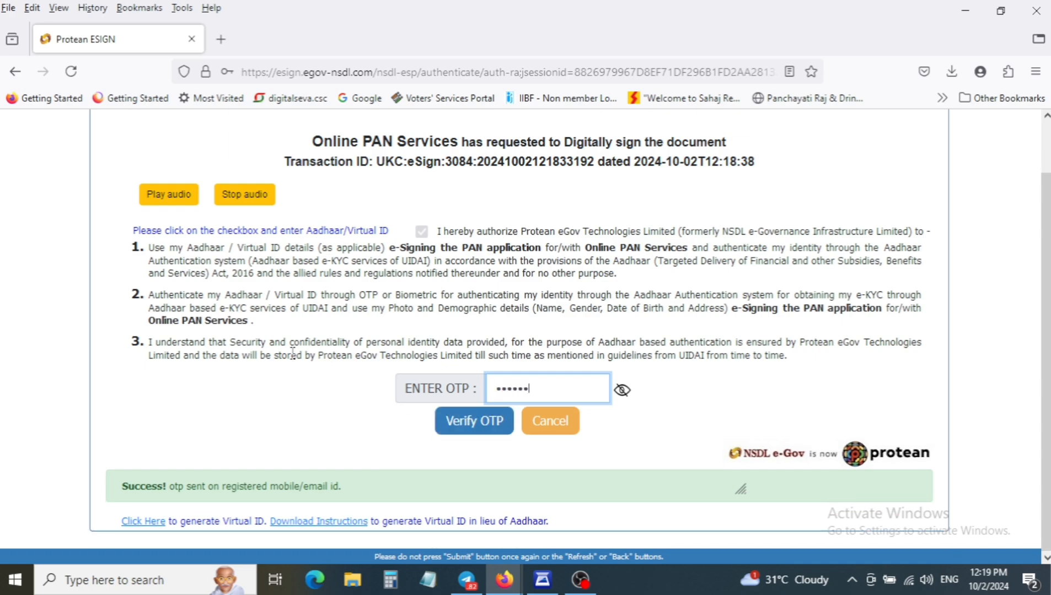
click(462, 424)
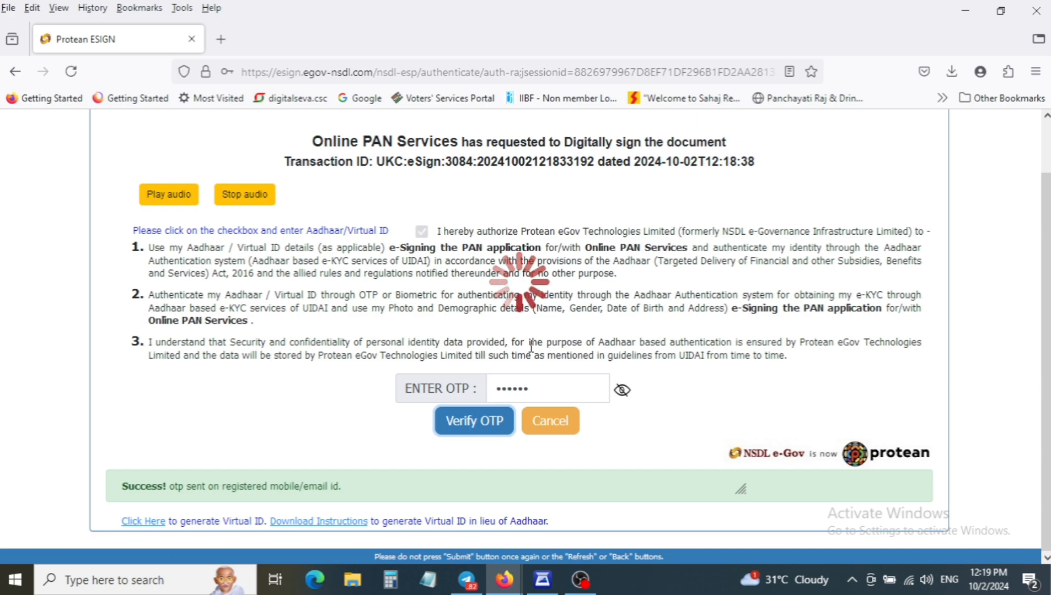
click(472, 258)
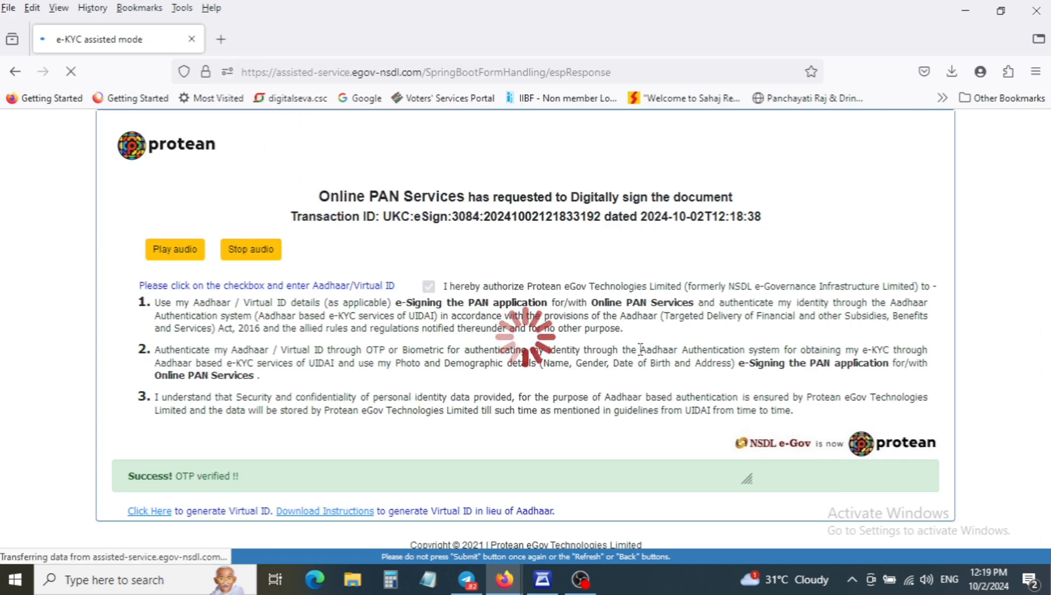